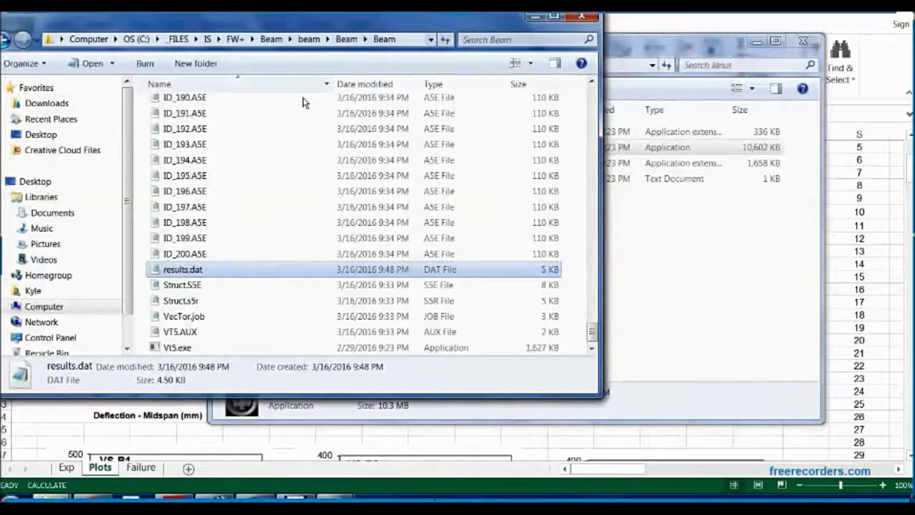
# - Look through the A5E analysis result files in the Beam folder up to ID_200.A5E
pyautogui.click(254, 135)
pyautogui.scroll(20, 237, 149)
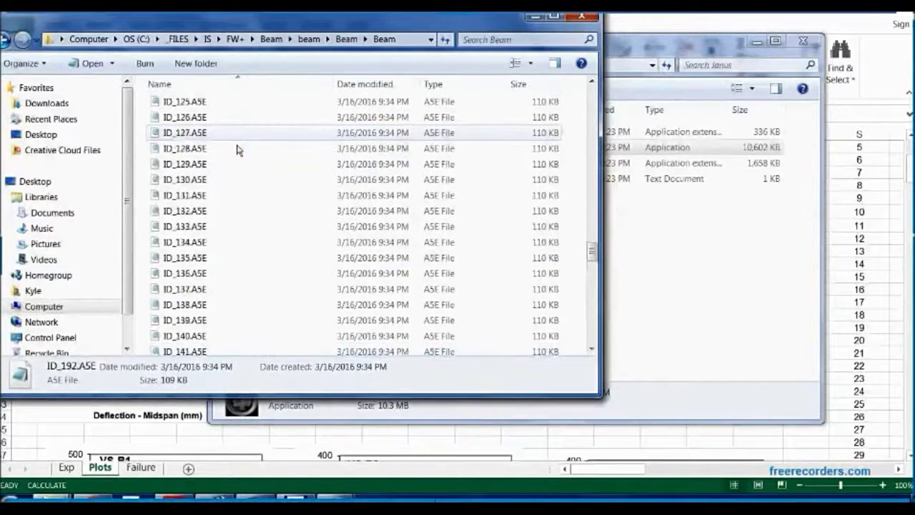
pyautogui.scroll(5, 237, 149)
pyautogui.scroll(-20, 235, 150)
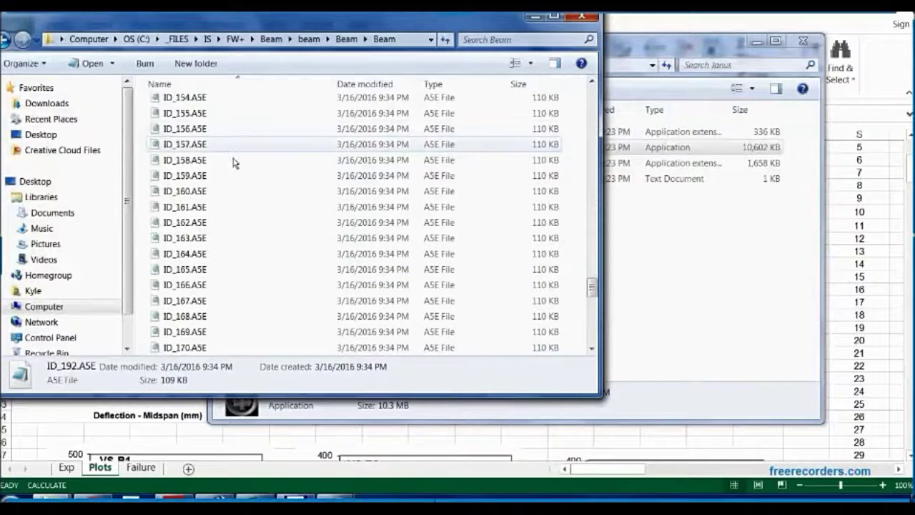
pyautogui.scroll(-6, 231, 195)
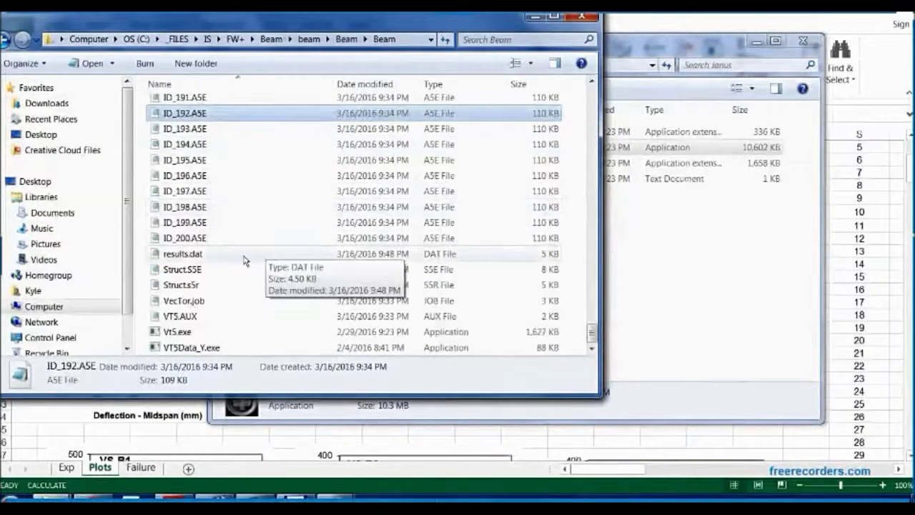
pyautogui.click(215, 237)
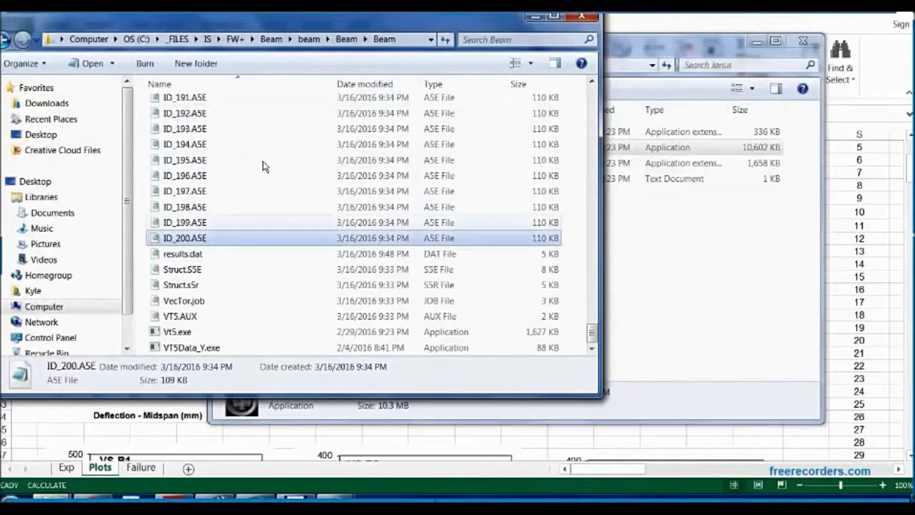
# - Open the Struct.s5r structure file, maximize it and review the member, joint and support entries under General Parameters
pyautogui.doubleClick(182, 285)
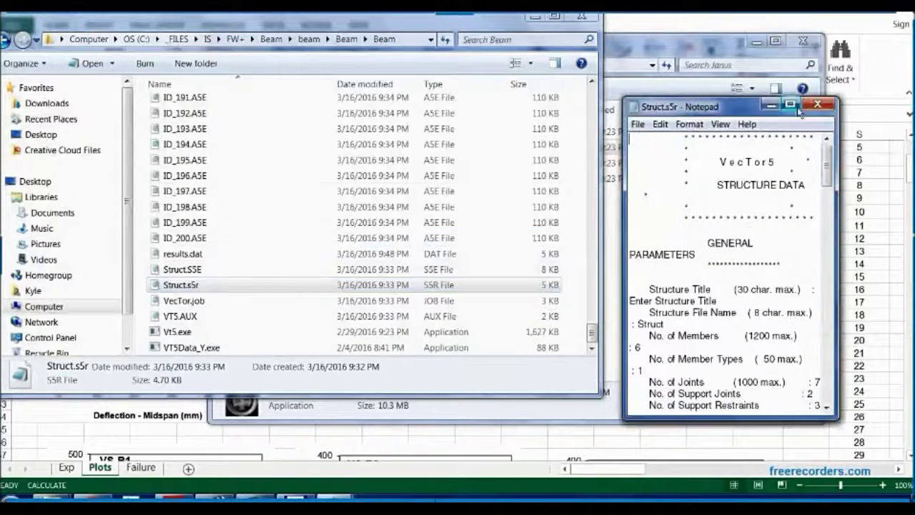
pyautogui.click(790, 104)
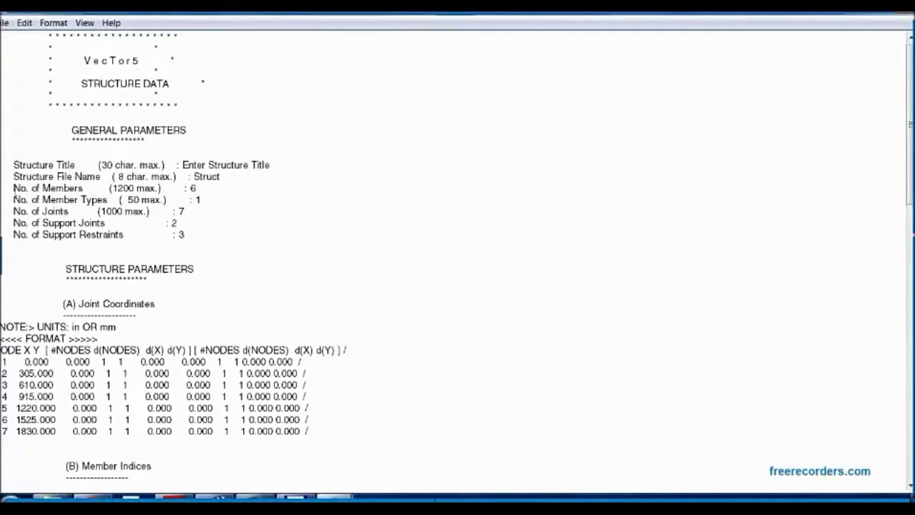
pyautogui.moveTo(12, 187); pyautogui.dragTo(189, 238)
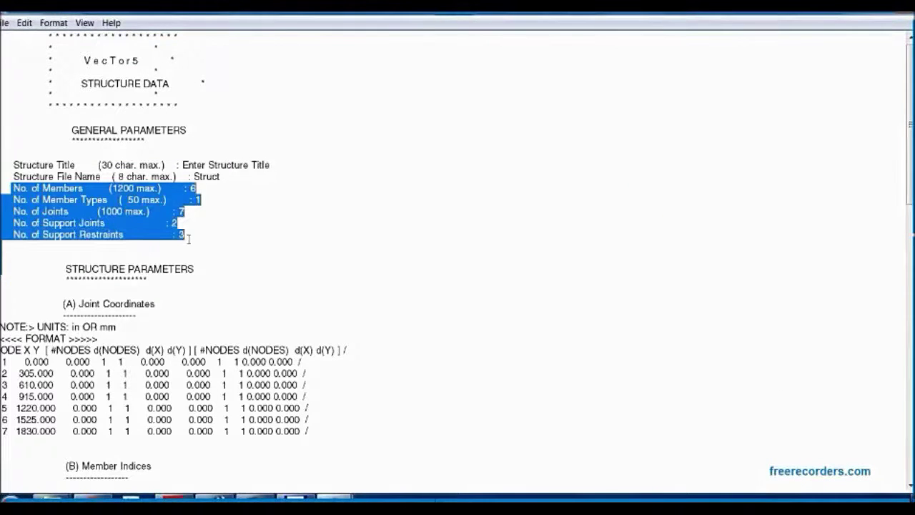
pyautogui.click(112, 136)
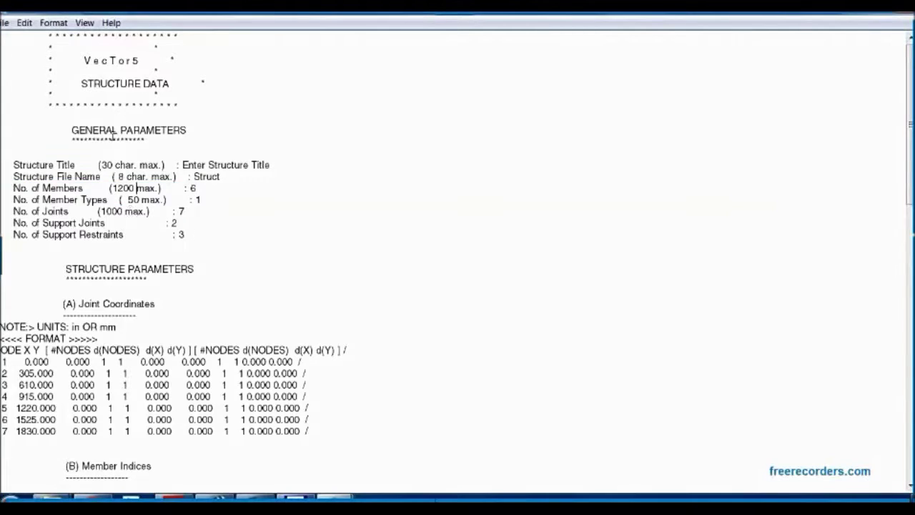
# - Review the joint coordinates and member indices in the structure file
pyautogui.scroll(-6, 26, 168)
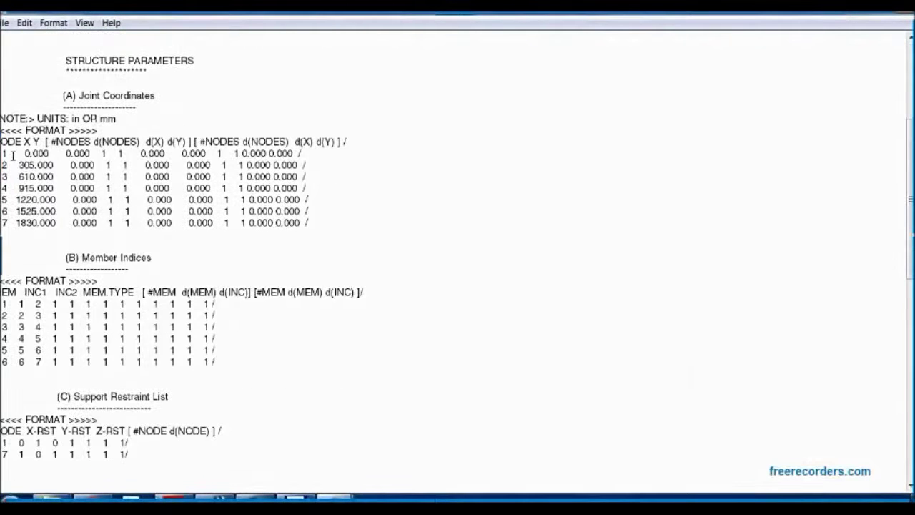
pyautogui.moveTo(13, 156); pyautogui.dragTo(55, 233)
pyautogui.moveTo(44, 176); pyautogui.dragTo(72, 220)
pyautogui.click(74, 222)
pyautogui.scroll(-3, 72, 282)
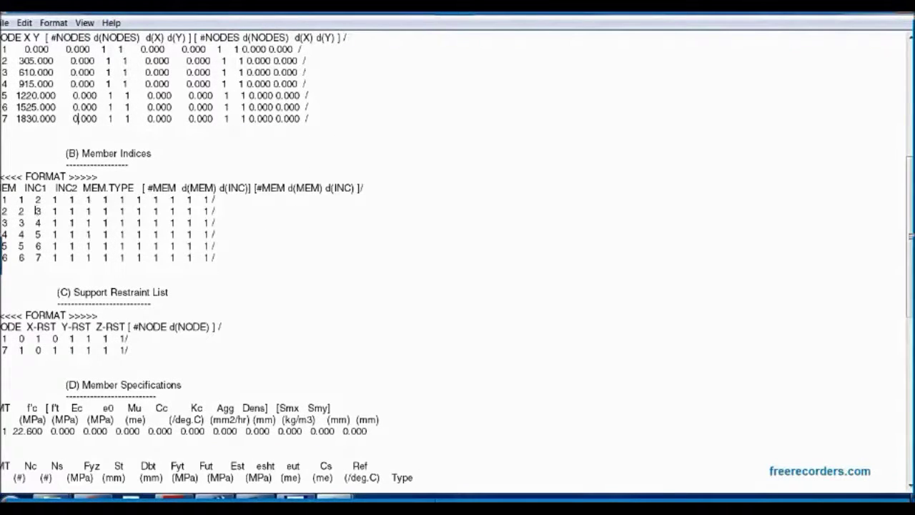
# - Examine the member specifications and the concrete layer table in the structure file
pyautogui.scroll(-8, 55, 325)
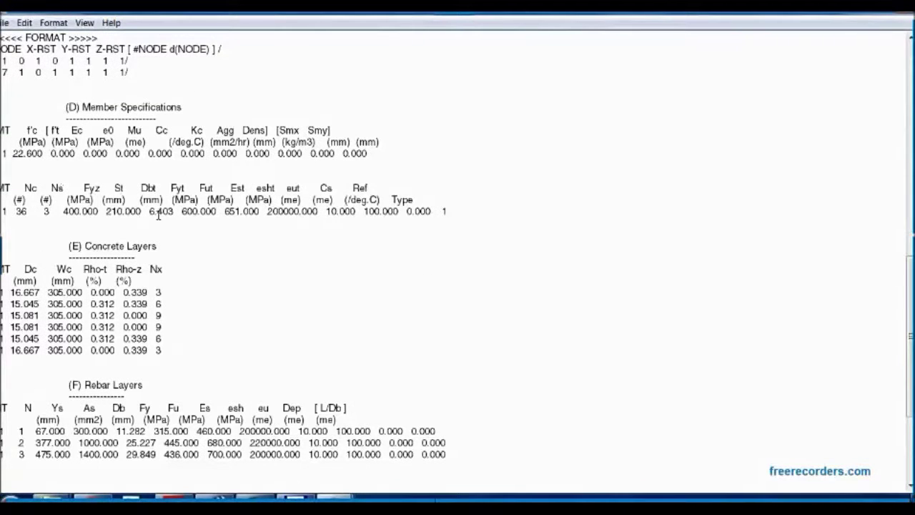
pyautogui.scroll(-4, 158, 216)
pyautogui.moveTo(58, 153); pyautogui.dragTo(169, 213)
pyautogui.click(172, 213)
pyautogui.scroll(-1, 129, 211)
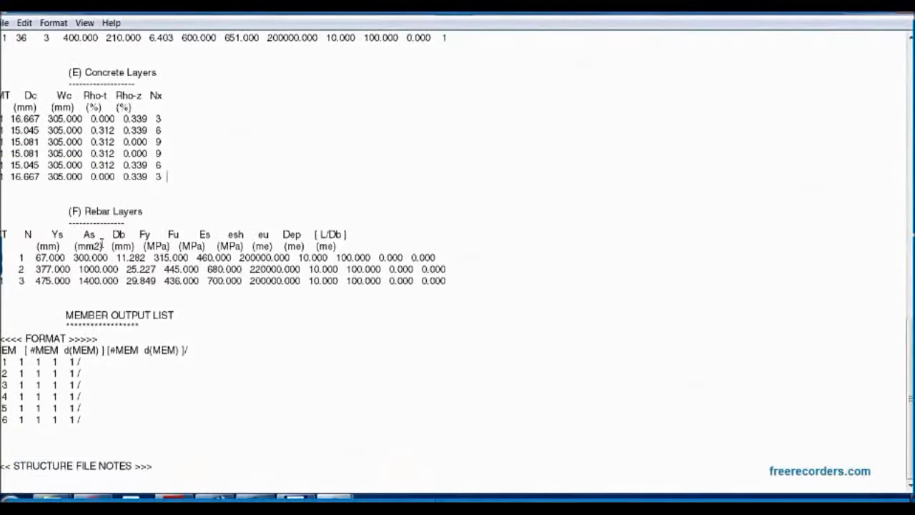
# - Review the rebar layers and the member output list, and close the structure file
pyautogui.moveTo(20, 259); pyautogui.dragTo(236, 286)
pyautogui.click(233, 281)
pyautogui.moveTo(87, 431); pyautogui.dragTo(4, 335)
pyautogui.click(46, 362)
pyautogui.click(907, 15)
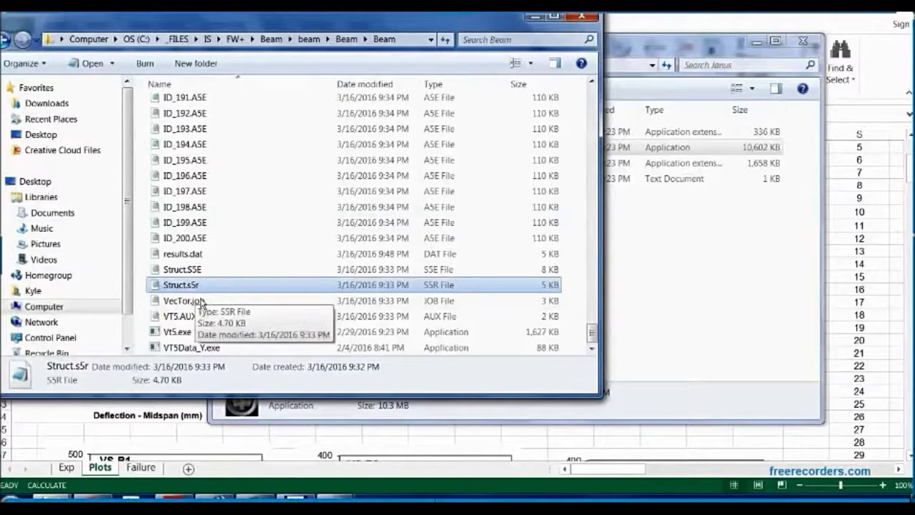
# - Open the result file ID_02.A5E from the Beam folder, maximize it and check its load stage number
pyautogui.scroll(20, 215, 322)
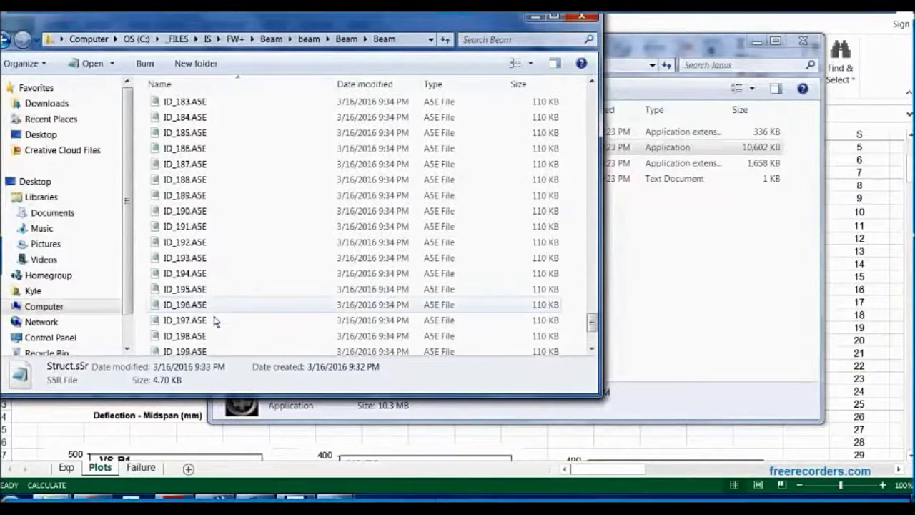
pyautogui.scroll(20, 215, 322)
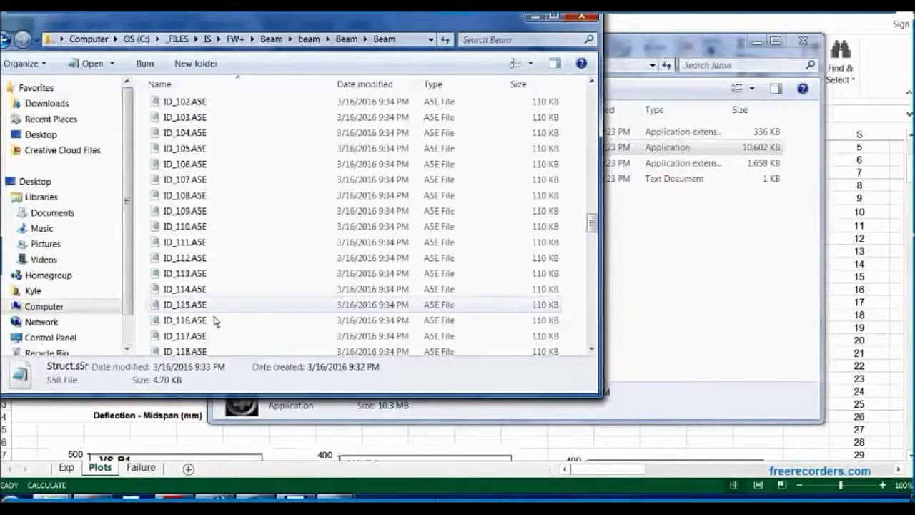
pyautogui.scroll(5, 215, 322)
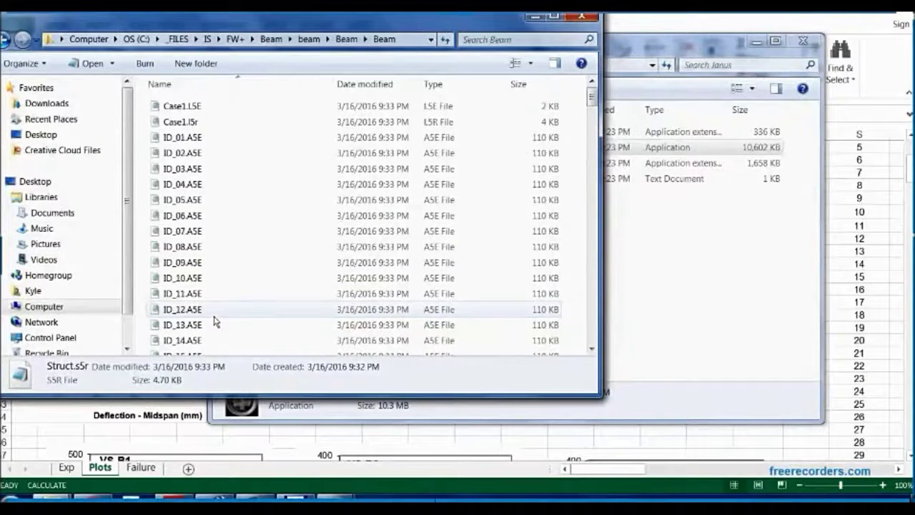
pyautogui.doubleClick(192, 153)
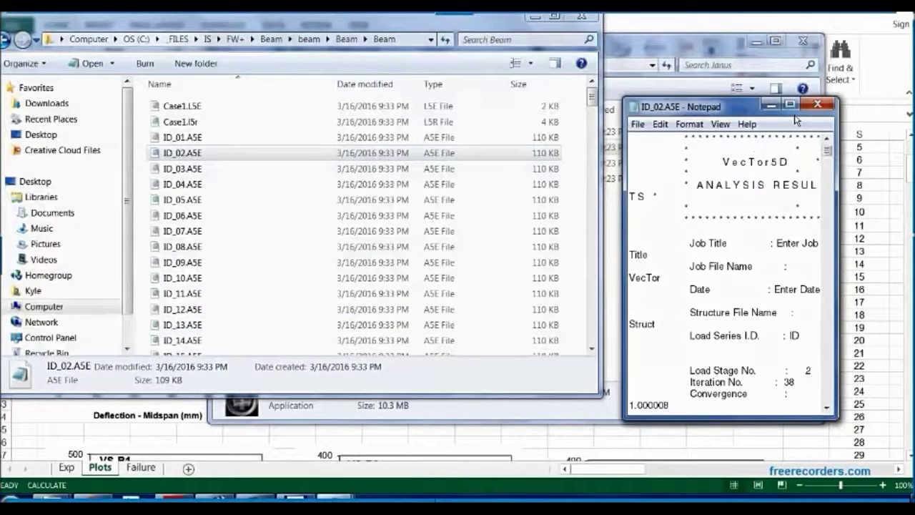
pyautogui.click(789, 104)
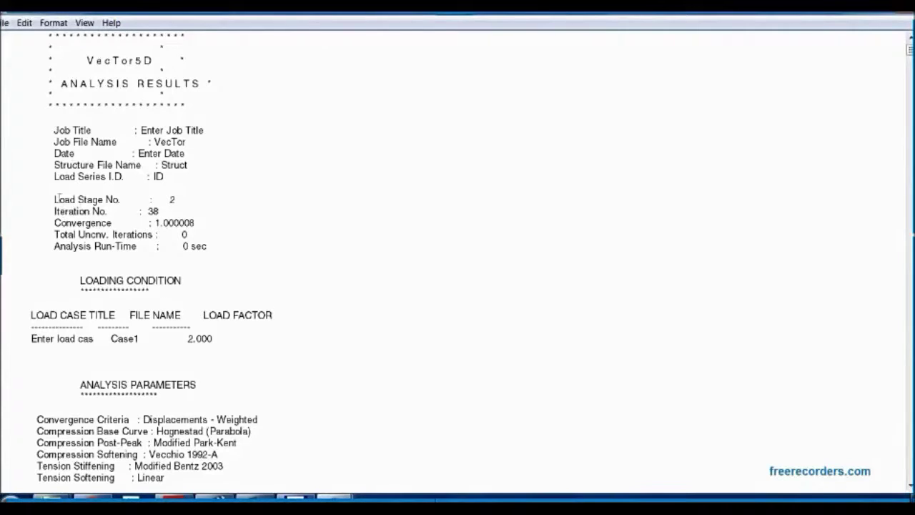
pyautogui.moveTo(55, 204); pyautogui.dragTo(202, 207)
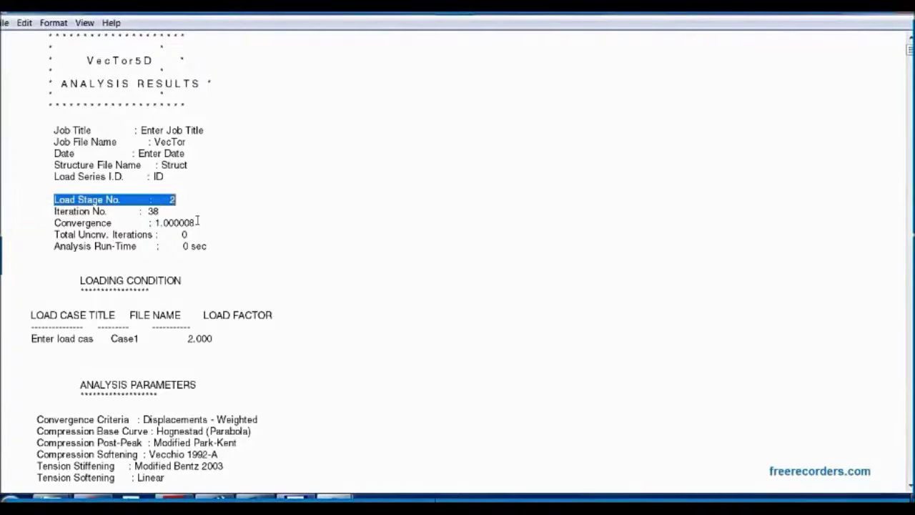
pyautogui.click(153, 211)
# - Review the loading condition, analysis parameters, convergence factors and member end forces in the analysis results
pyautogui.scroll(-1, 123, 312)
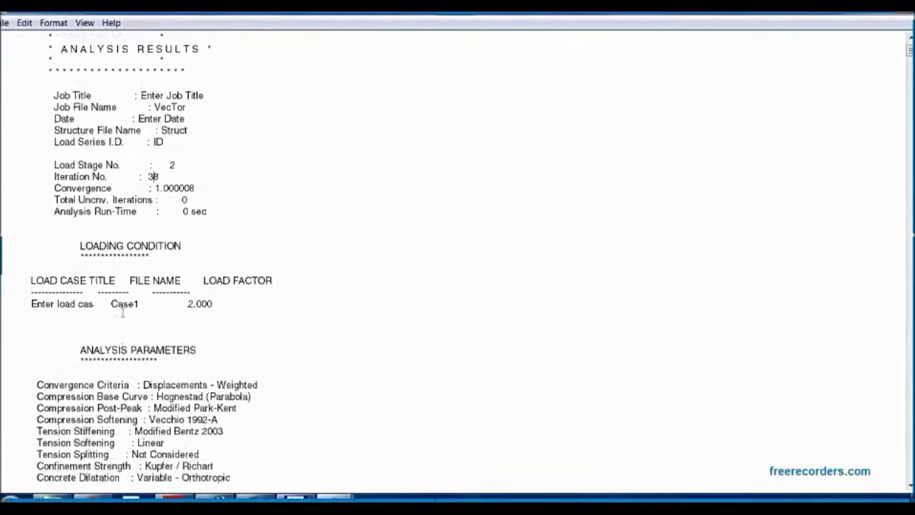
pyautogui.scroll(-2, 123, 312)
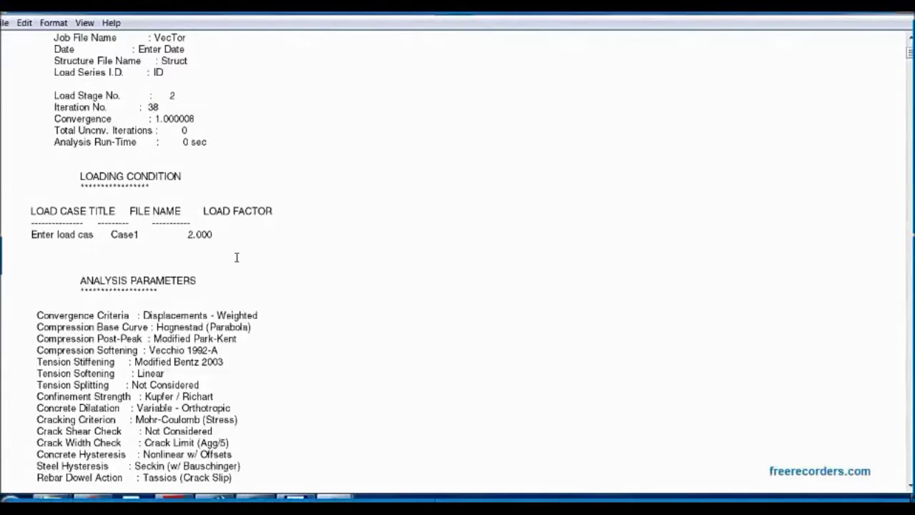
pyautogui.scroll(-5, 132, 268)
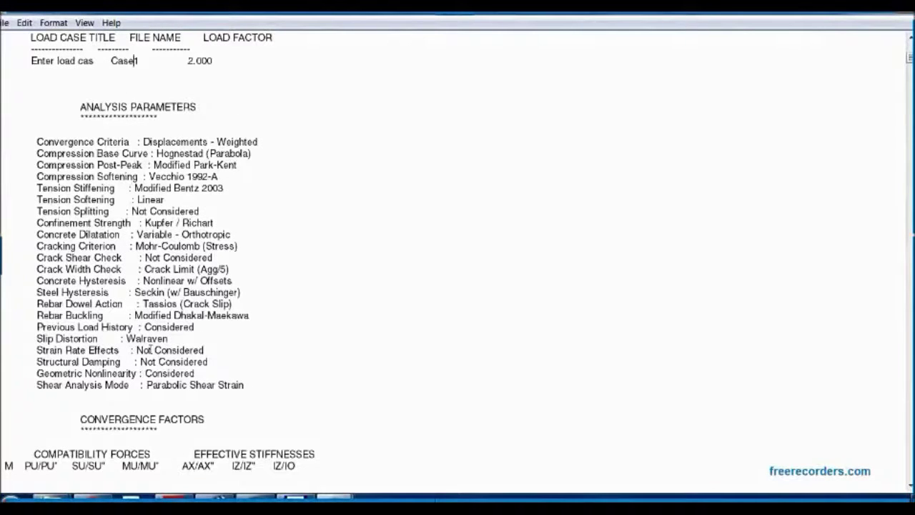
pyautogui.scroll(-7, 170, 405)
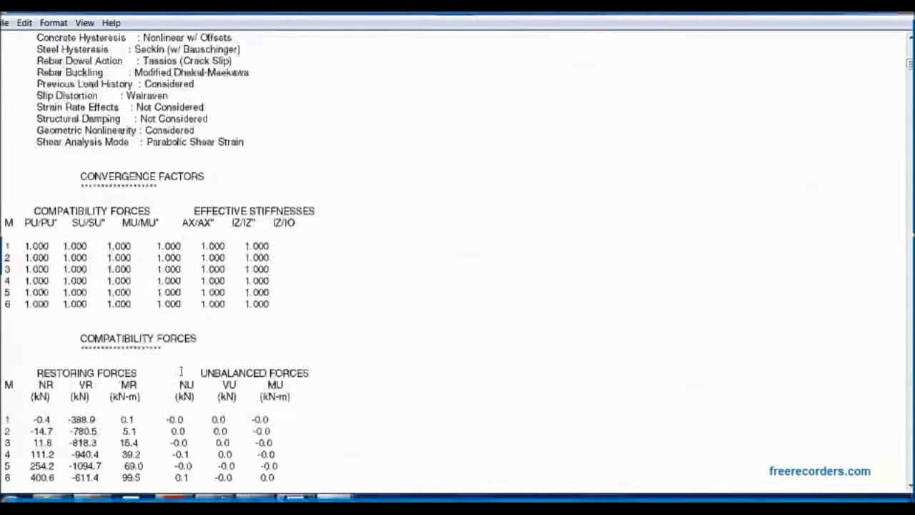
pyautogui.scroll(-10, 59, 305)
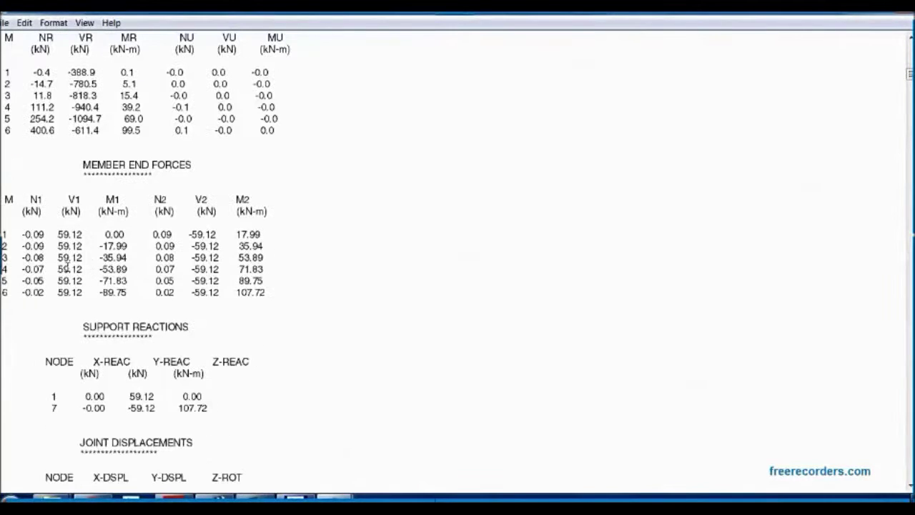
# - Examine the support reactions, joint displacements and member deformations, down to the member section stresses and strains heading
pyautogui.scroll(-6, 91, 322)
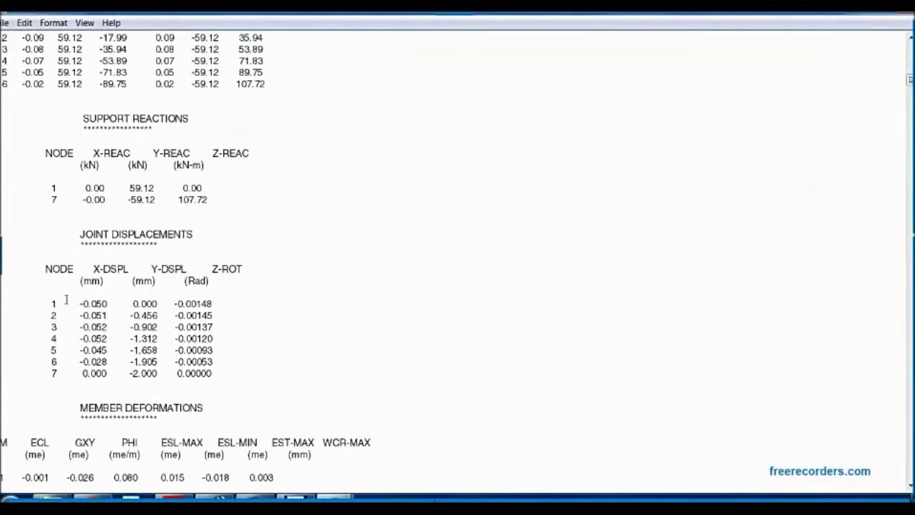
pyautogui.scroll(-2, 66, 300)
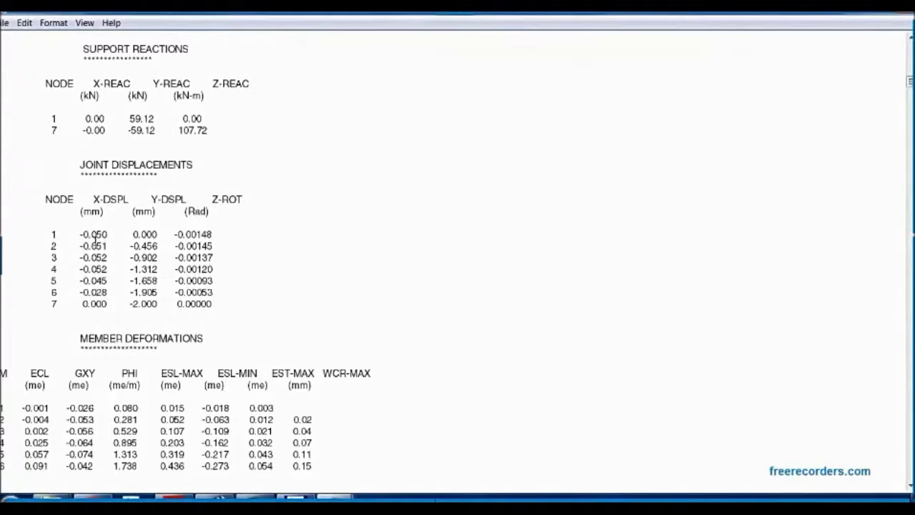
pyautogui.scroll(-6, 70, 234)
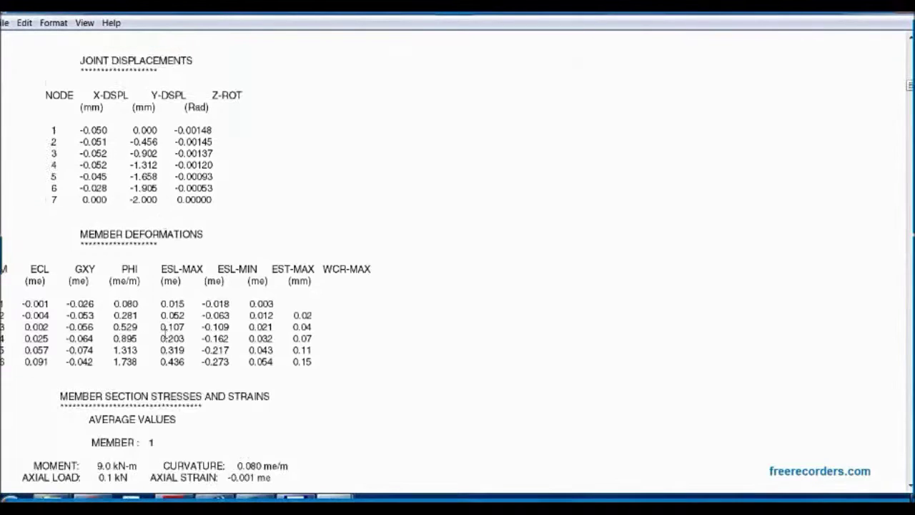
pyautogui.moveTo(72, 266); pyautogui.dragTo(93, 186)
pyautogui.moveTo(150, 291); pyautogui.dragTo(159, 292)
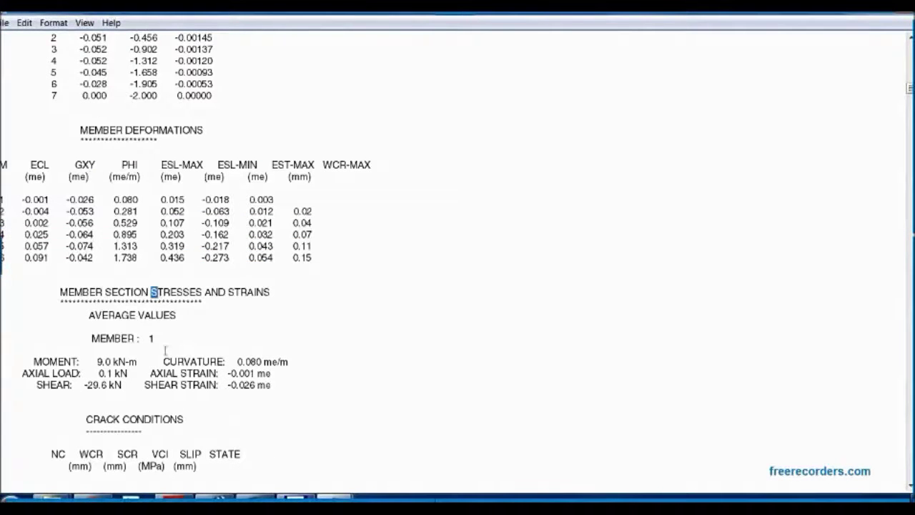
pyautogui.click(178, 315)
# - Inspect member 1's moment, shear and crack conditions, and close the ID_02.A5E results
pyautogui.scroll(-6, 172, 345)
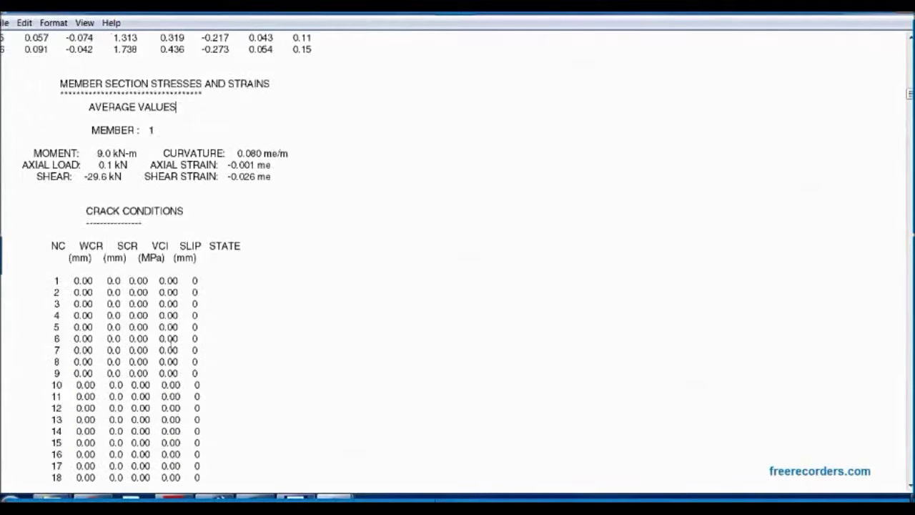
pyautogui.moveTo(45, 159); pyautogui.dragTo(143, 161)
pyautogui.moveTo(75, 180); pyautogui.dragTo(107, 178)
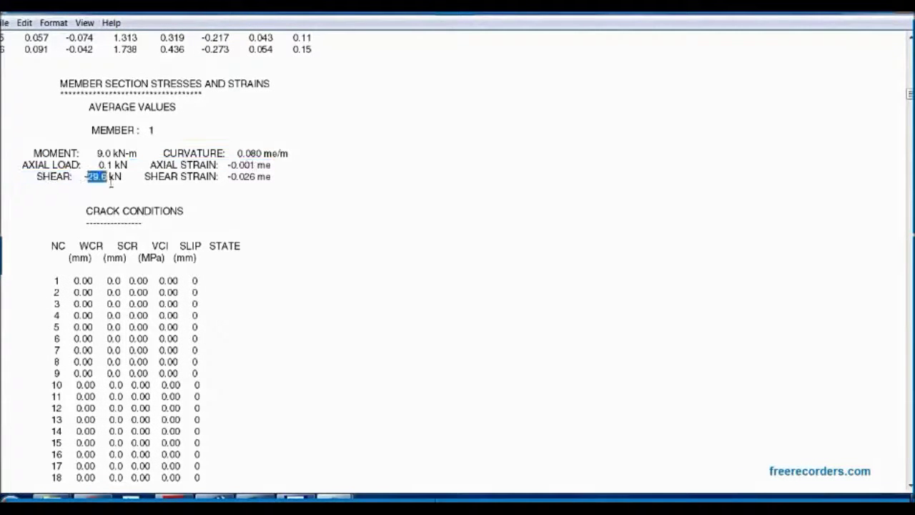
pyautogui.click(181, 165)
pyautogui.scroll(-3, 164, 185)
pyautogui.scroll(3, 130, 260)
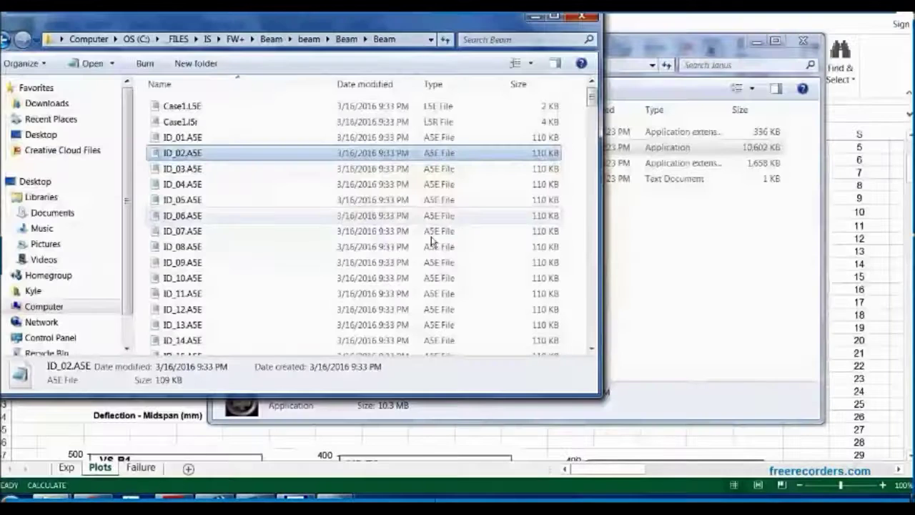
# - Run VT5Data_Y.exe from the Beam folder on file id, with reaction node 1 and displacement node 7
pyautogui.scroll(-6, 268, 249)
pyautogui.scroll(-20, 268, 248)
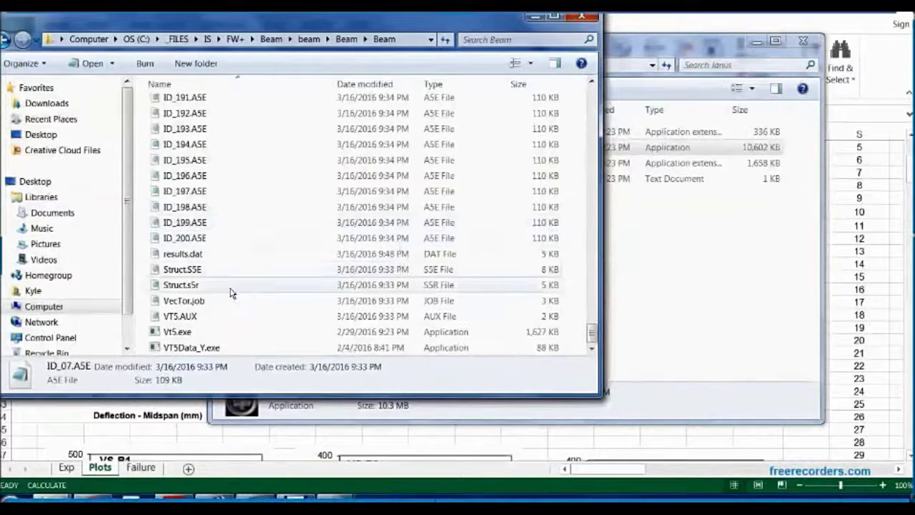
pyautogui.click(202, 348)
pyautogui.doubleClick(202, 348)
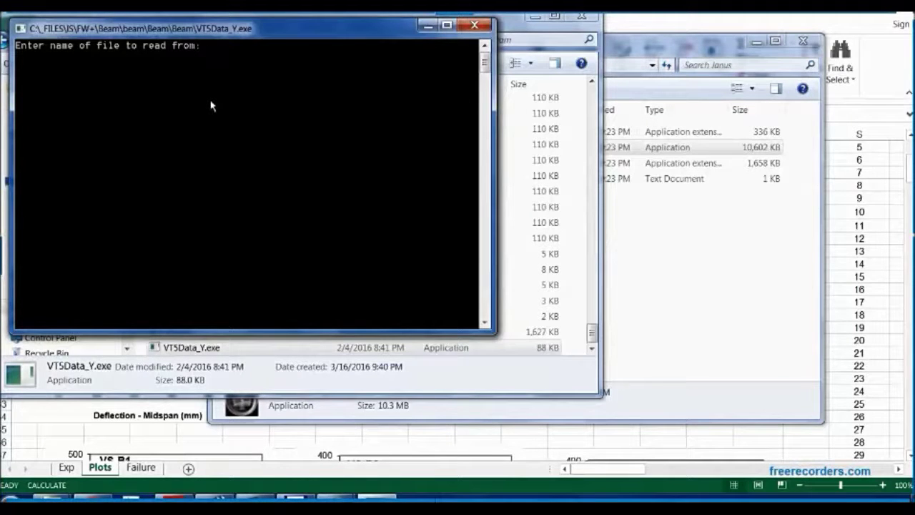
pyautogui.write('id')
pyautogui.press('Return')
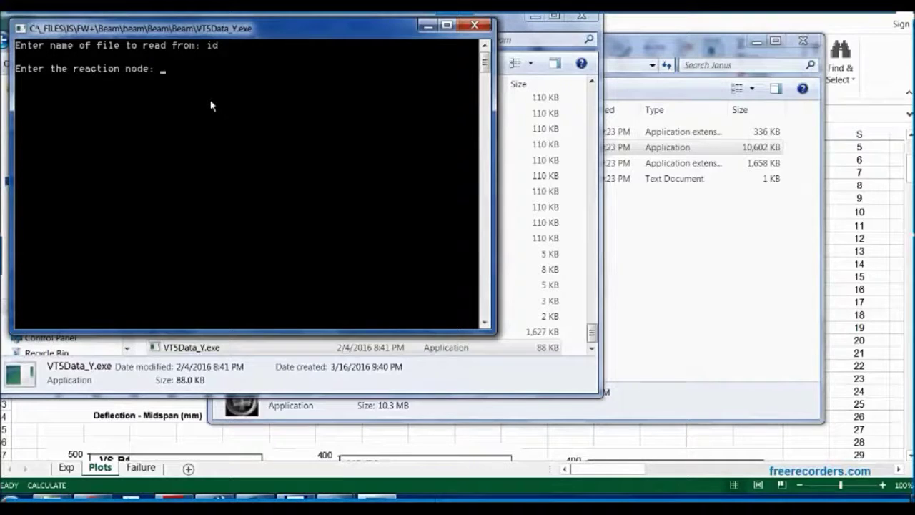
pyautogui.press('Return')
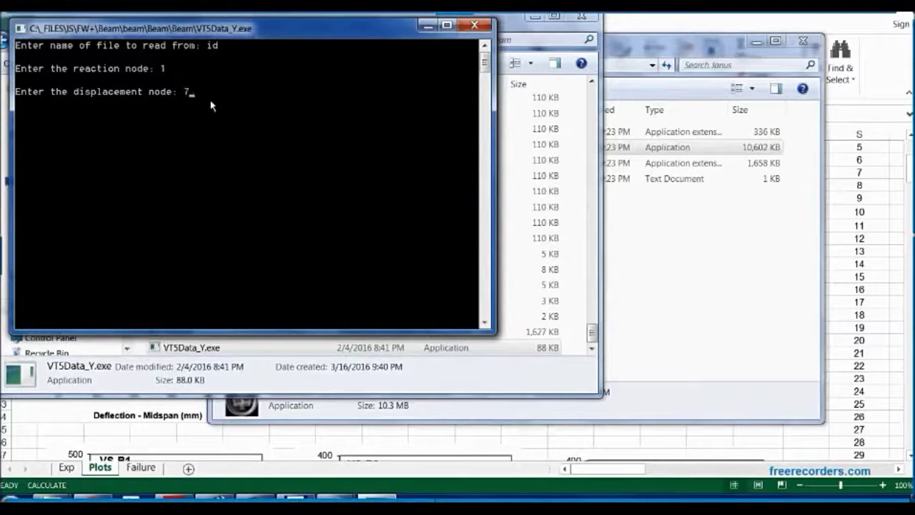
pyautogui.write('7')
pyautogui.press('Return')
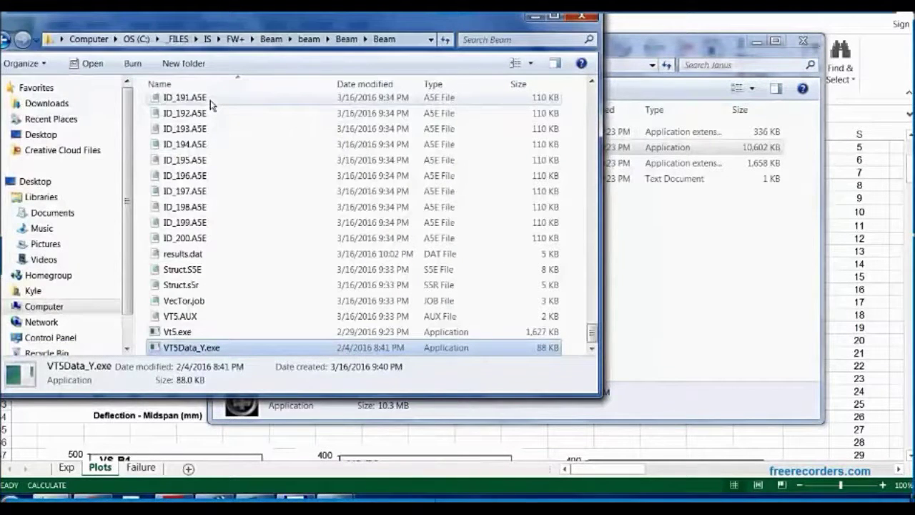
# - Open results.dat in a maximized window and examine the extracted node 7 displacements and node 1 reactions
pyautogui.doubleClick(189, 259)
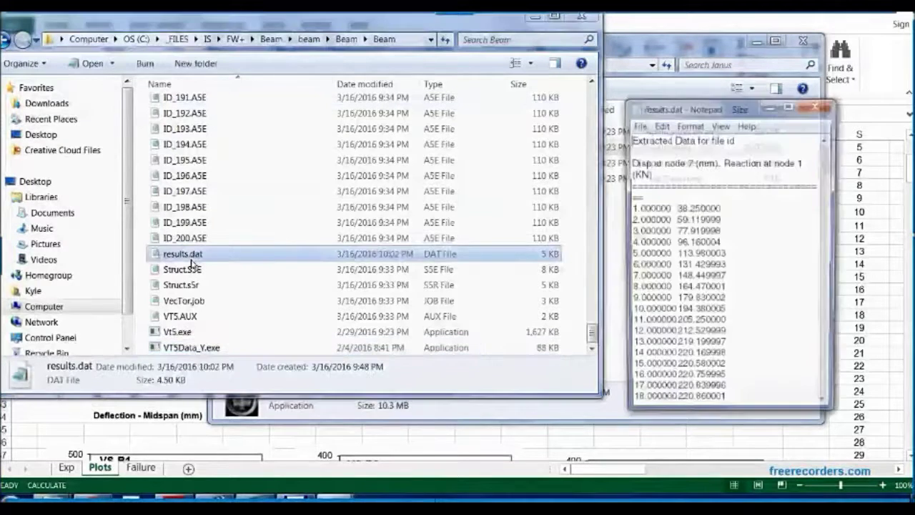
pyautogui.click(790, 104)
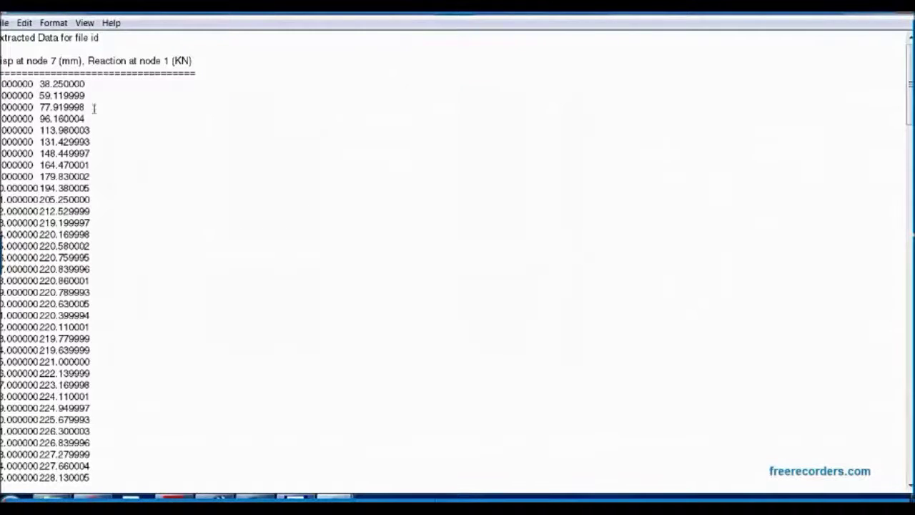
pyautogui.moveTo(20, 84); pyautogui.dragTo(85, 86)
pyautogui.click(25, 82)
pyautogui.moveTo(37, 95); pyautogui.dragTo(123, 394)
pyautogui.click(60, 292)
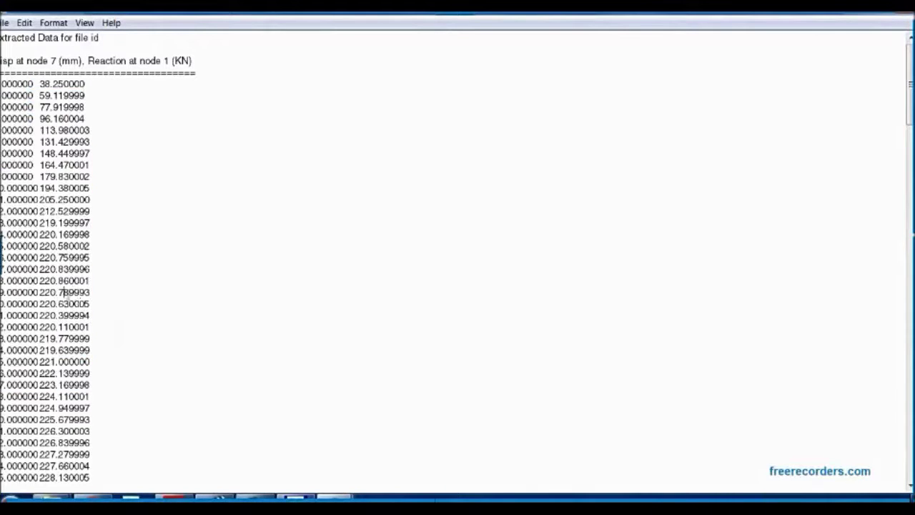
pyautogui.scroll(-8, 68, 294)
pyautogui.scroll(8, 75, 299)
pyautogui.moveTo(63, 100); pyautogui.dragTo(89, 379)
pyautogui.click(81, 228)
pyautogui.click(728, 14)
# - Switch to the Excel plots and compare the analysis and experiment curves in the VS-A1 load-deflection chart
pyautogui.hotkey('alt', 'Tab')
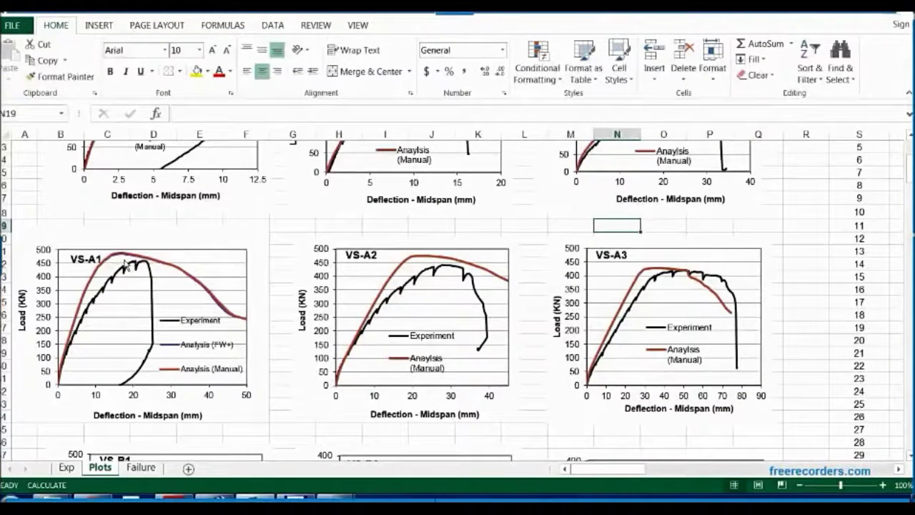
pyautogui.moveTo(124, 264)
pyautogui.moveTo(96, 281)
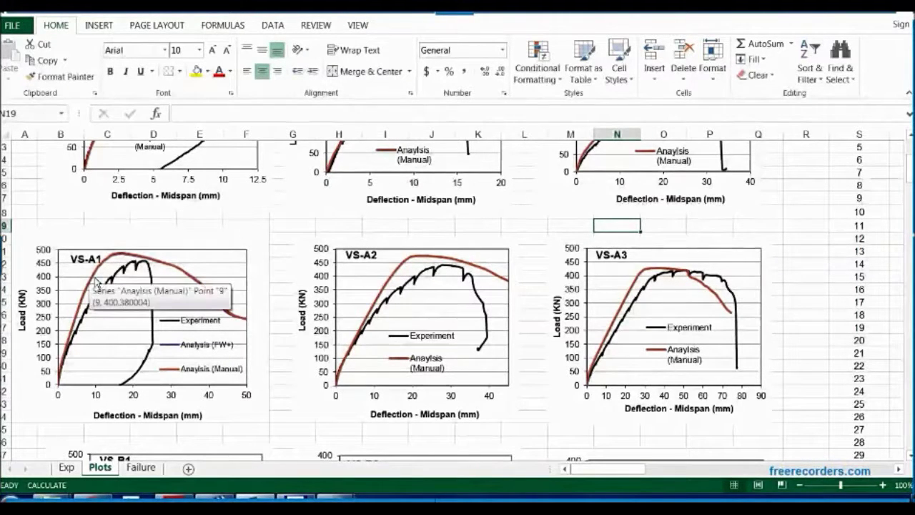
# - Switch to the concrete beam tests paper in Chrome, go back to its first page and highlight the title
pyautogui.click(174, 499)
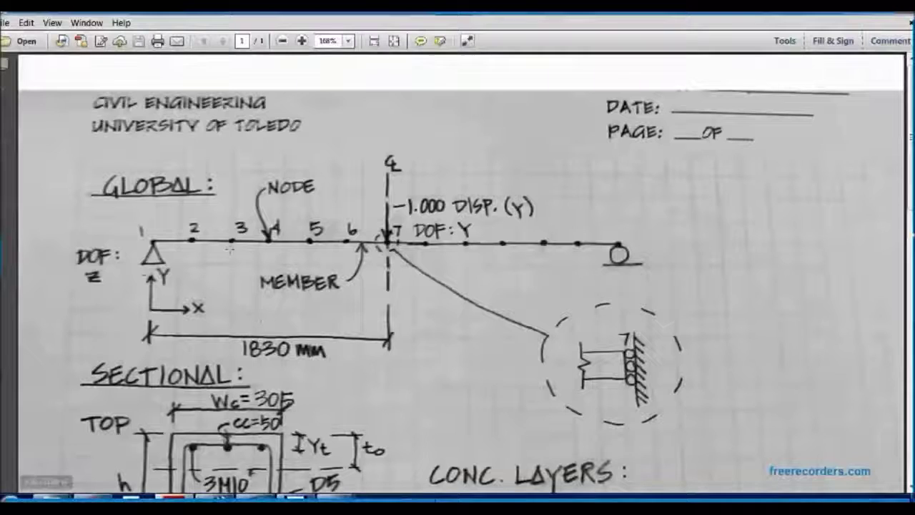
pyautogui.click(97, 499)
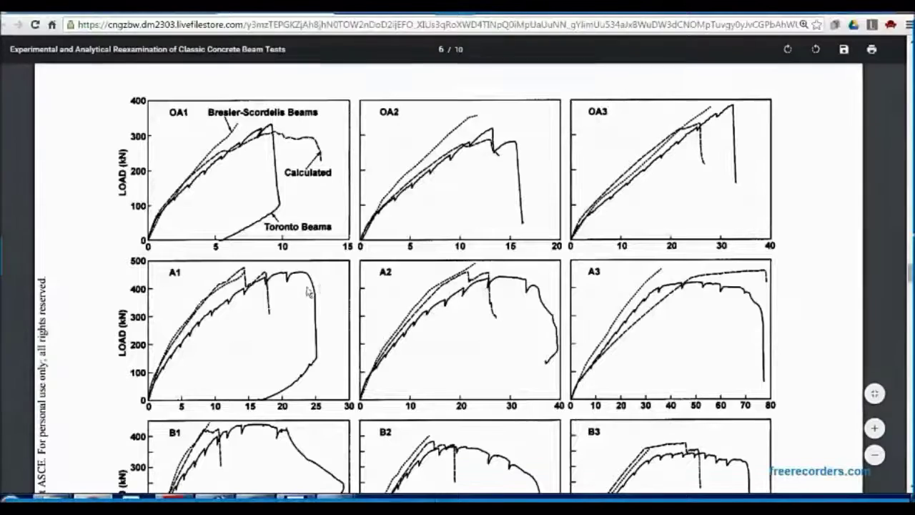
pyautogui.scroll(10, 307, 291)
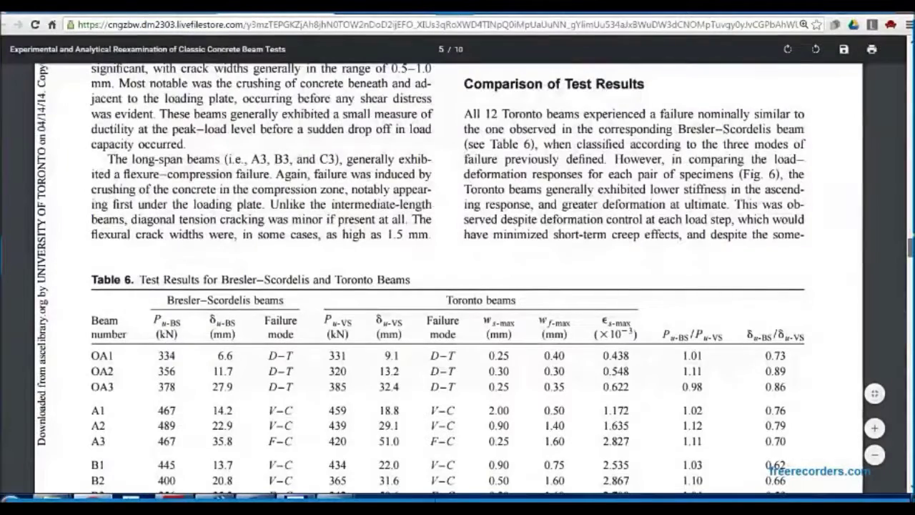
pyautogui.scroll(20, 462, 83)
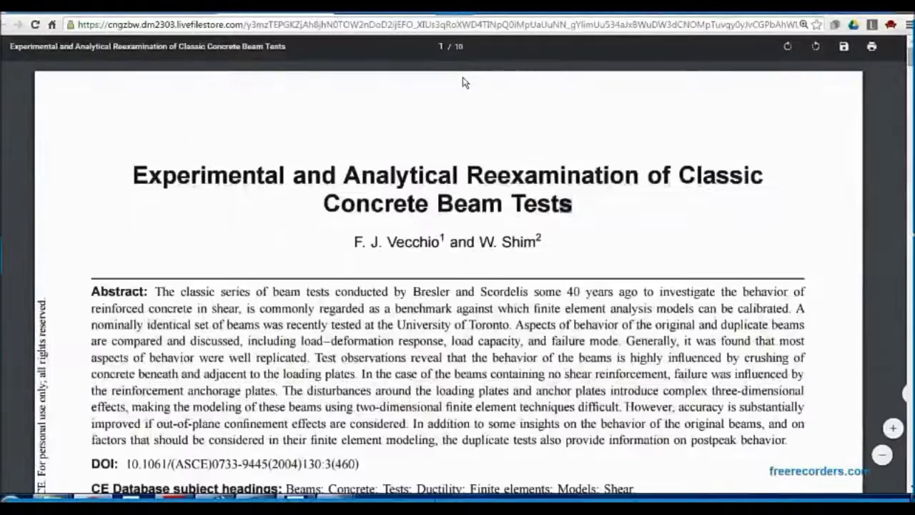
pyautogui.moveTo(133, 169); pyautogui.dragTo(582, 212)
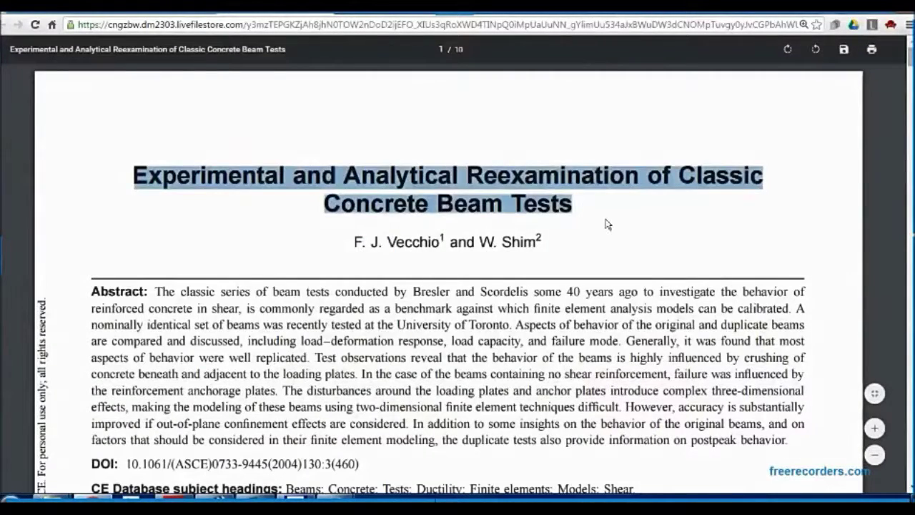
pyautogui.click(606, 224)
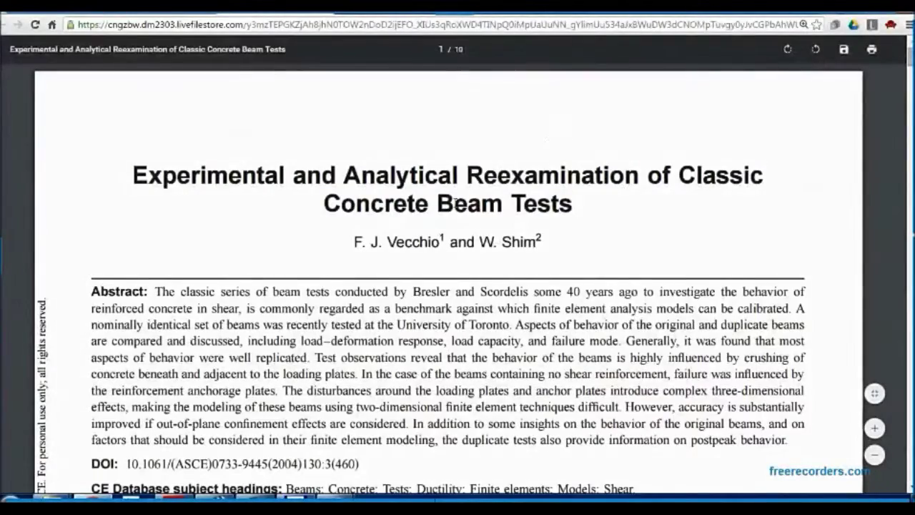
# - Review the paper's abstract, the beam cross-section details and the Table 2 material properties
pyautogui.scroll(-2, 451, 184)
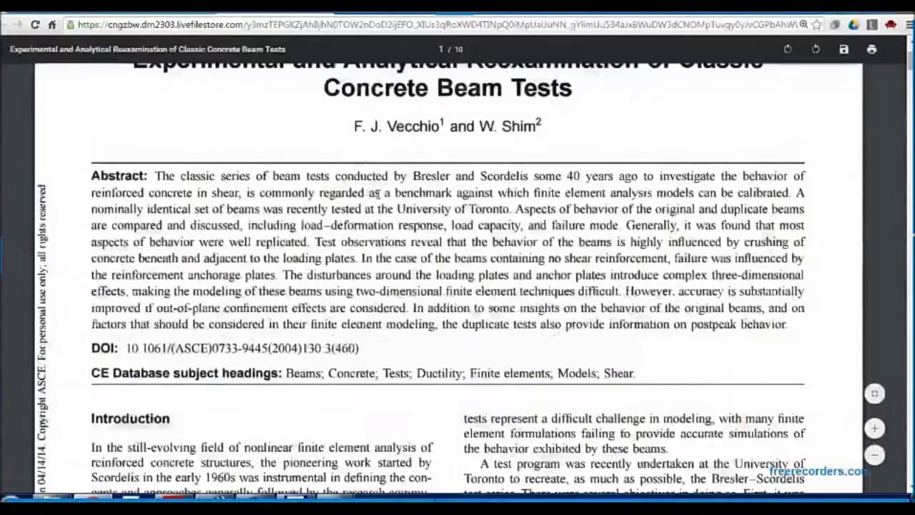
pyautogui.scroll(1, 461, 159)
pyautogui.scroll(-20, 462, 158)
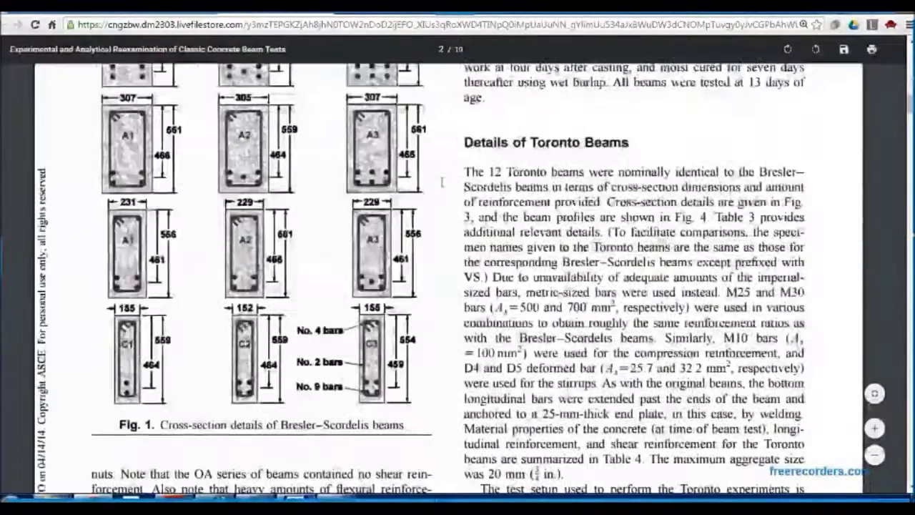
pyautogui.scroll(-1, 442, 178)
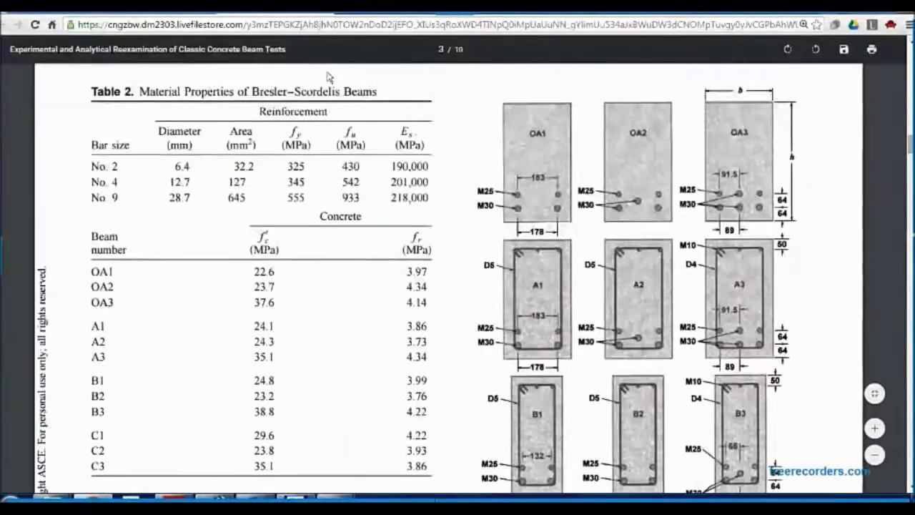
pyautogui.scroll(5, 266, 223)
pyautogui.scroll(-6, 266, 223)
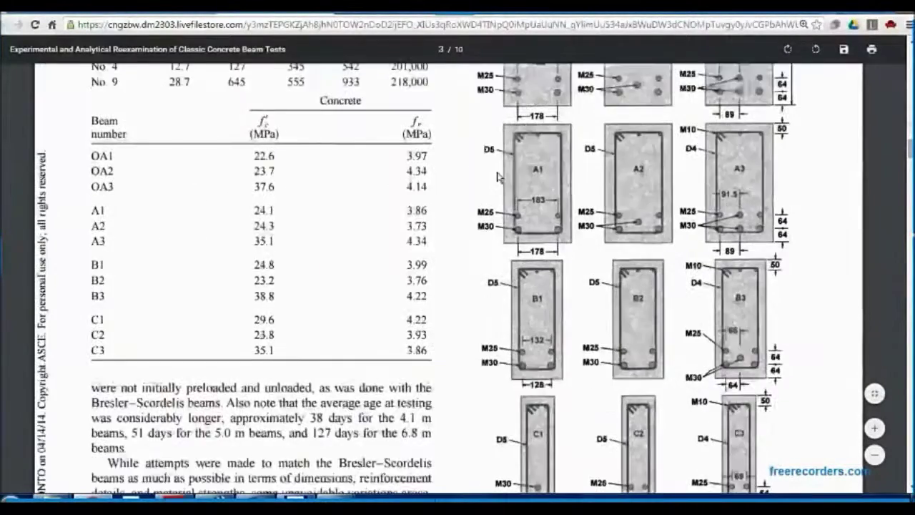
pyautogui.scroll(3, 567, 223)
pyautogui.scroll(-1, 566, 223)
pyautogui.scroll(-4, 566, 223)
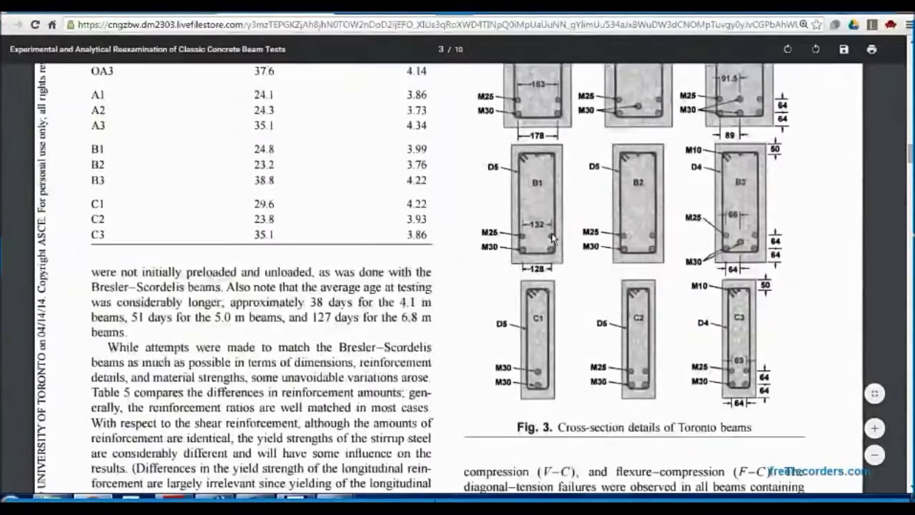
pyautogui.scroll(4, 240, 258)
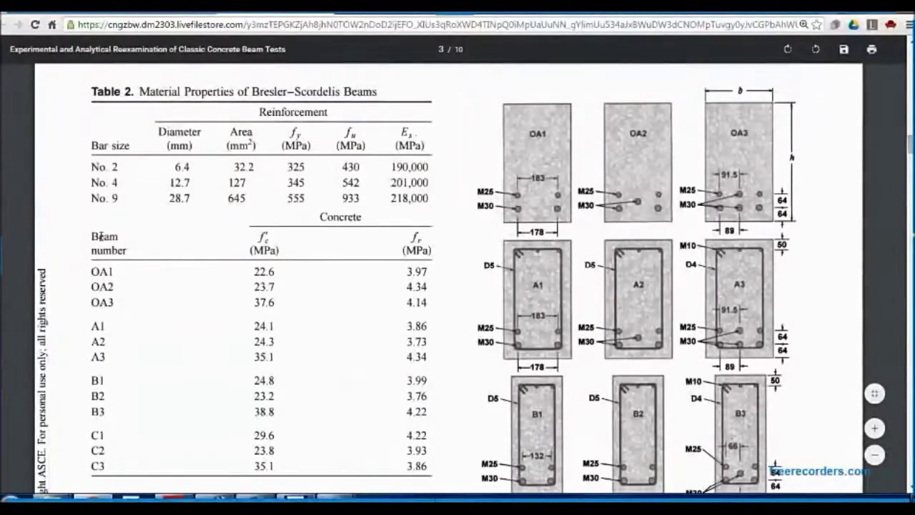
# - Review the Toronto beam section and material tables and the load-deflection plots, and return to the Excel charts
pyautogui.scroll(-3, 132, 220)
pyautogui.scroll(-10, 132, 219)
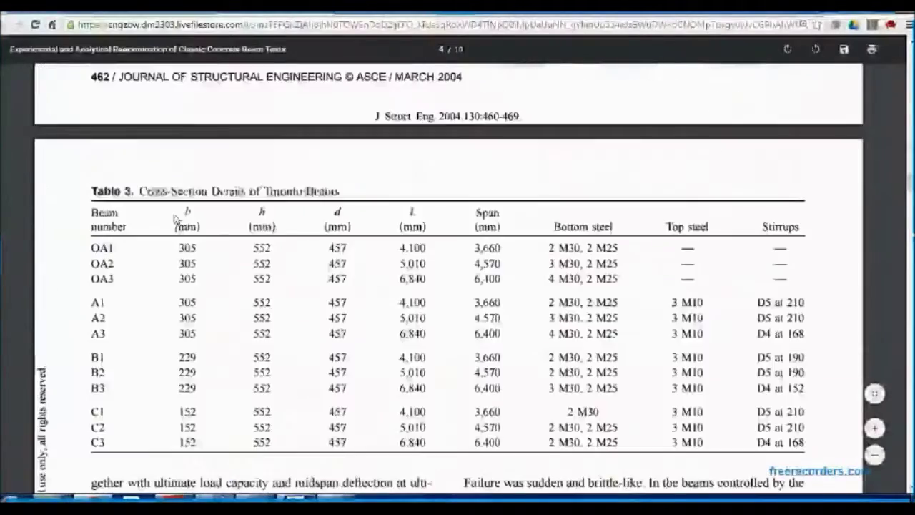
pyautogui.scroll(-6, 176, 220)
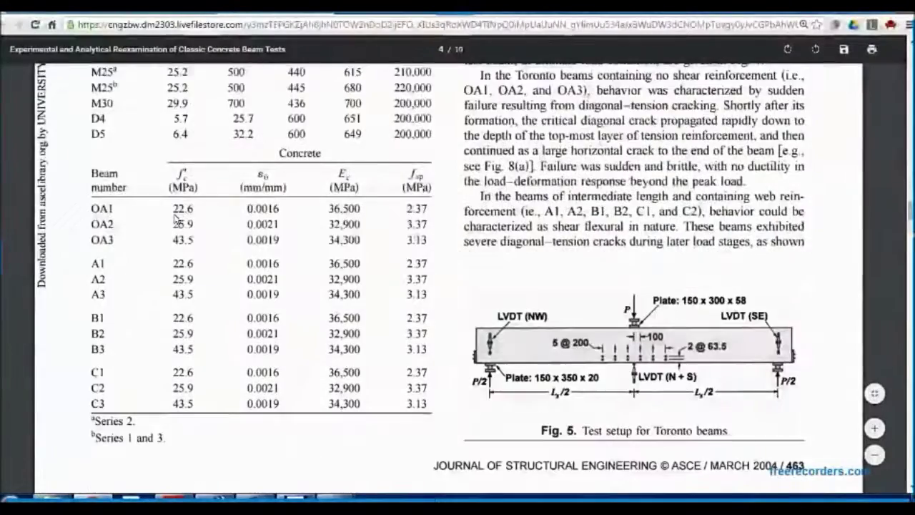
pyautogui.scroll(-10, 176, 220)
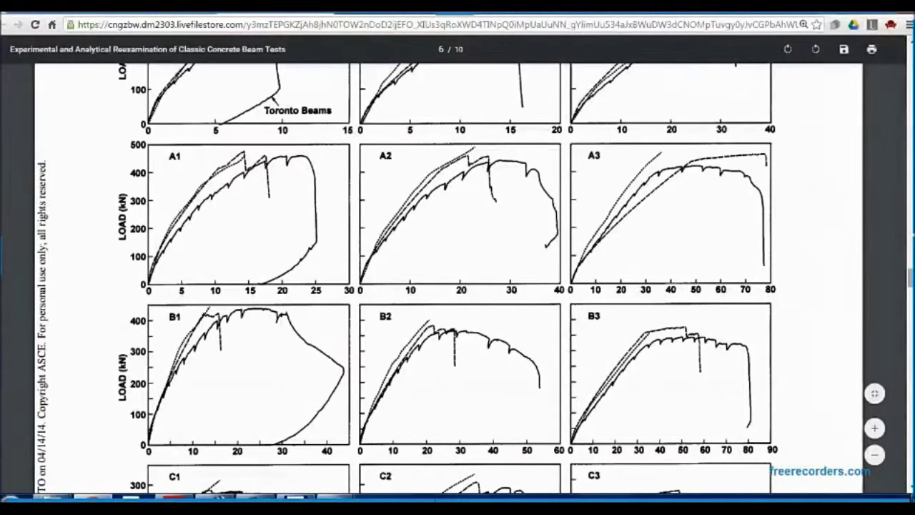
pyautogui.hotkey('alt', 'Tab')
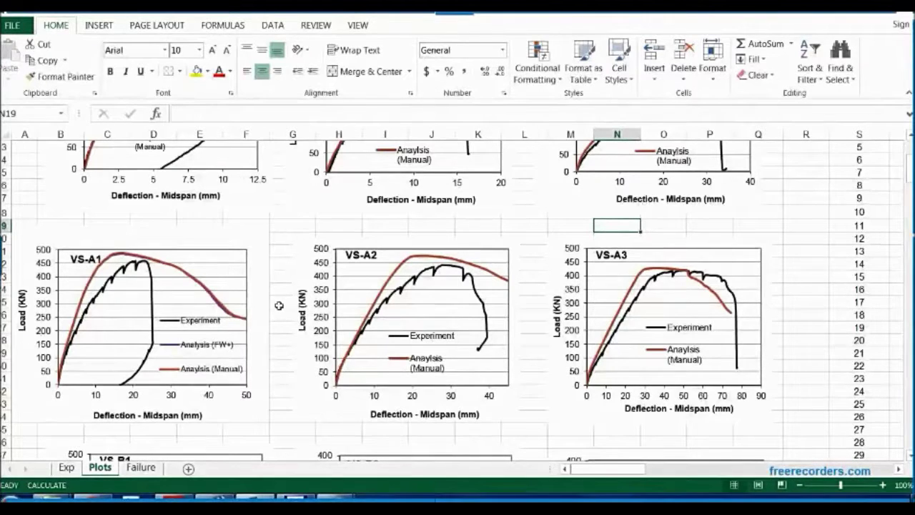
# - Switch to the 7-VecTor5 Files folder in Windows Explorer and run Janus.exe from its Janus subfolder
pyautogui.moveTo(62, 497)
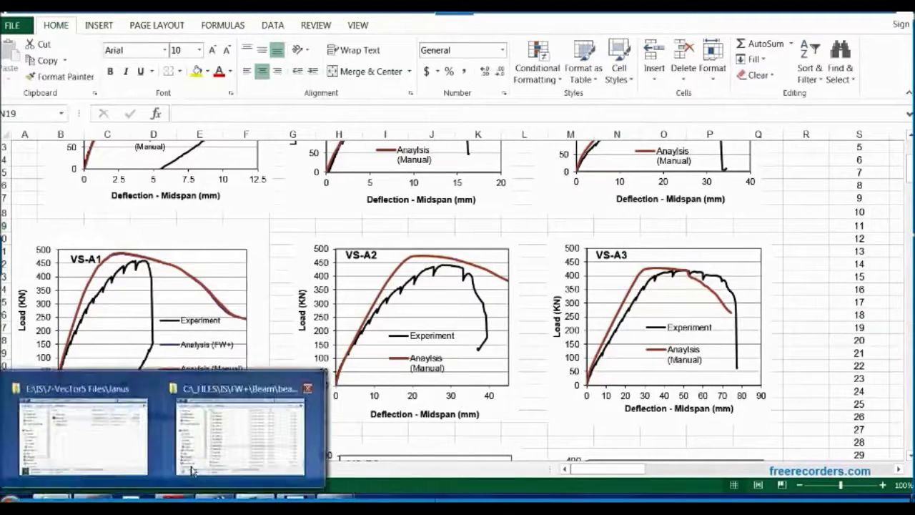
pyautogui.moveTo(139, 450)
pyautogui.click(141, 448)
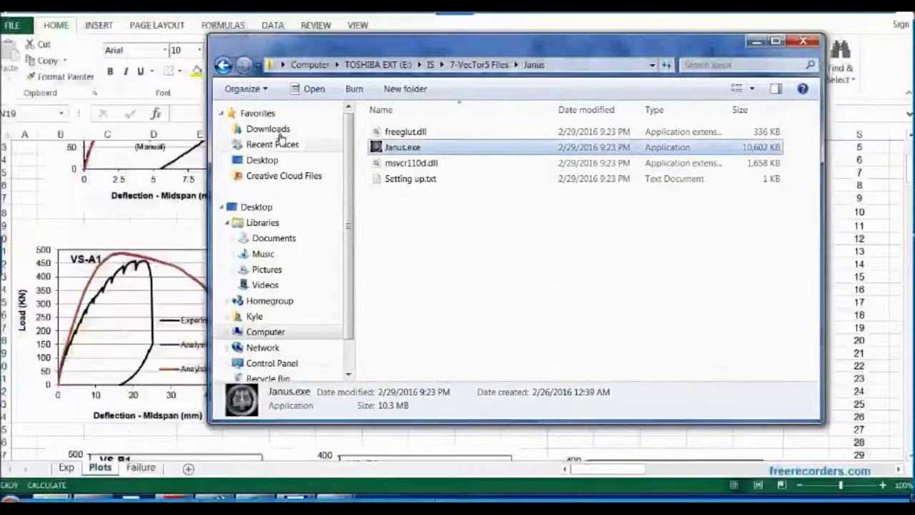
pyautogui.press('BackSpace')
pyautogui.click(453, 284)
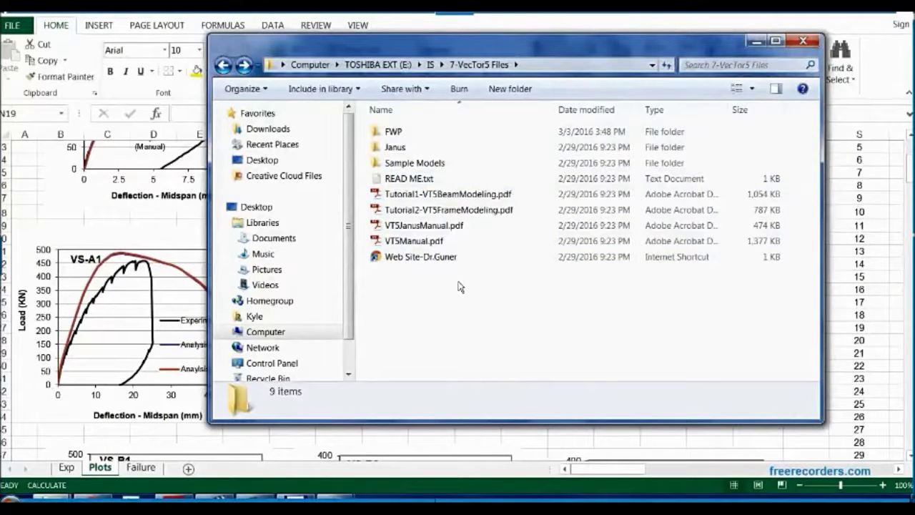
pyautogui.doubleClick(431, 149)
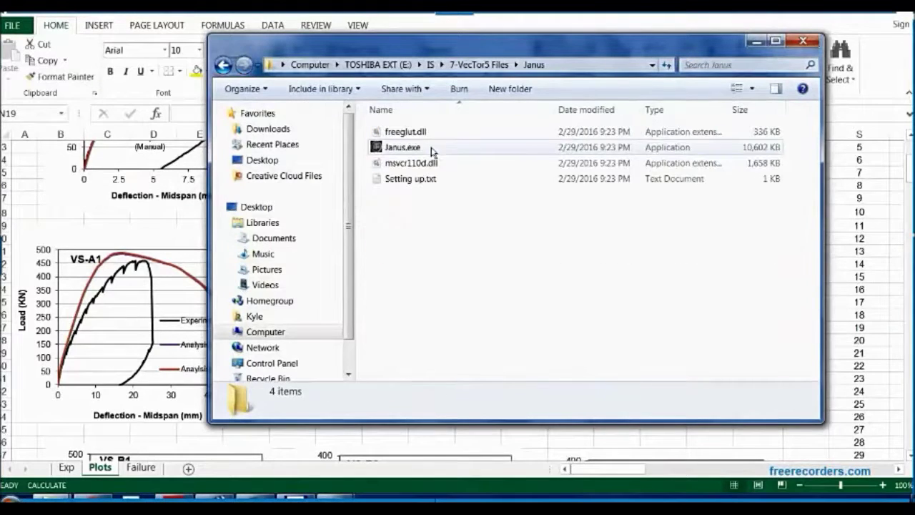
pyautogui.doubleClick(422, 147)
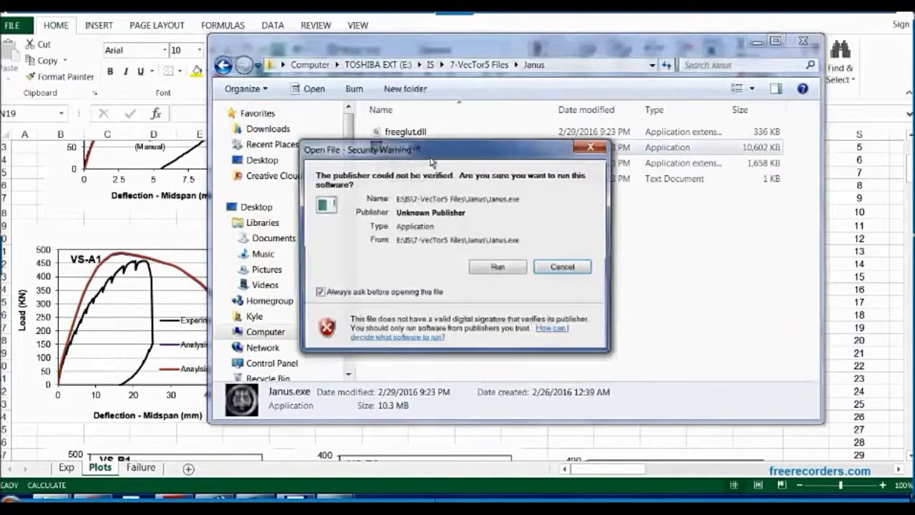
pyautogui.click(499, 266)
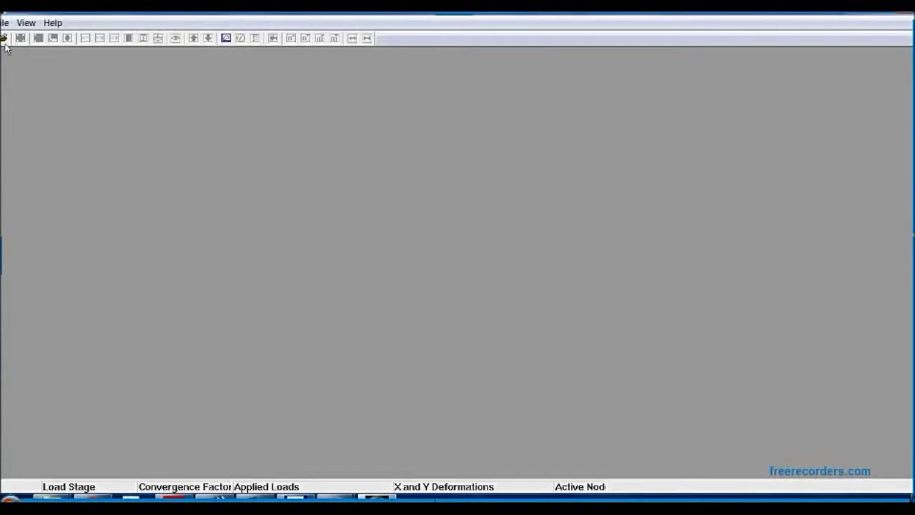
# - Open the VecTor.job file from the innermost Beam folder in Janus
pyautogui.click(4, 39)
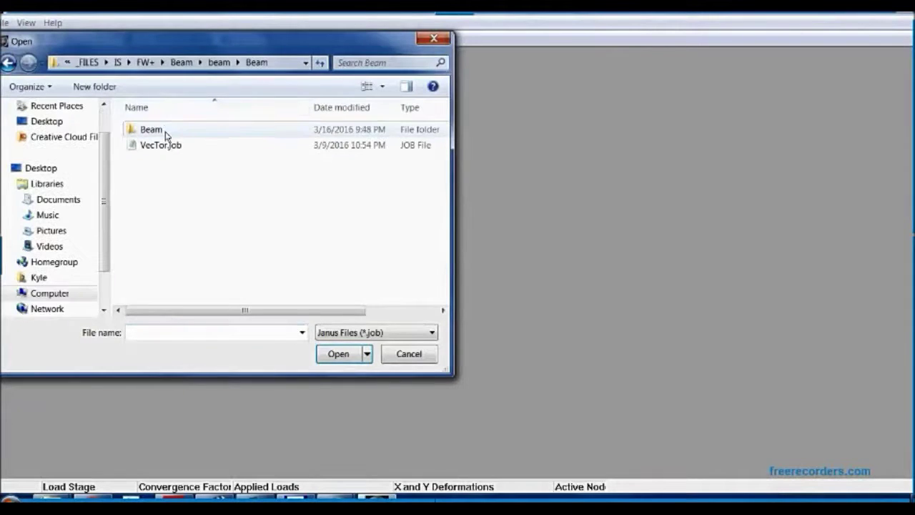
pyautogui.doubleClick(166, 134)
pyautogui.click(170, 136)
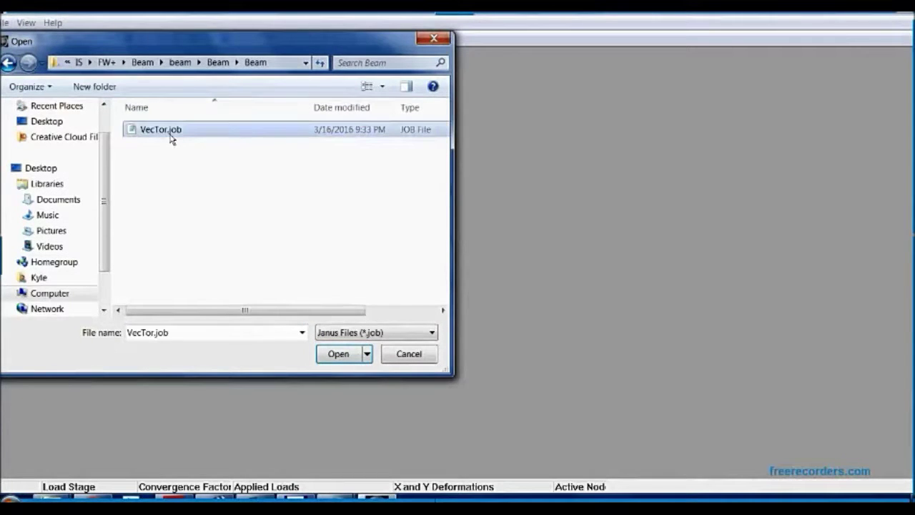
pyautogui.click(339, 354)
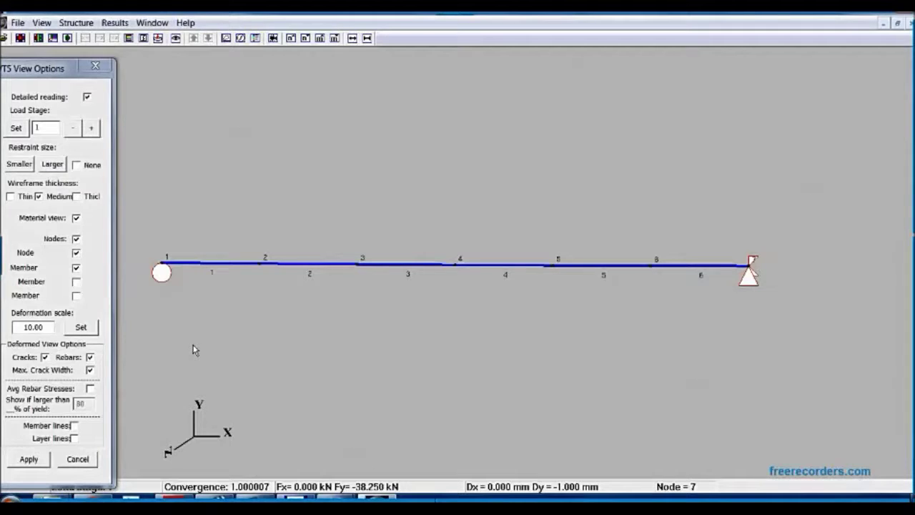
# - Advance the beam's deflected shape through the load stages, set the load stage to 50, and return it to 1
pyautogui.click(104, 133)
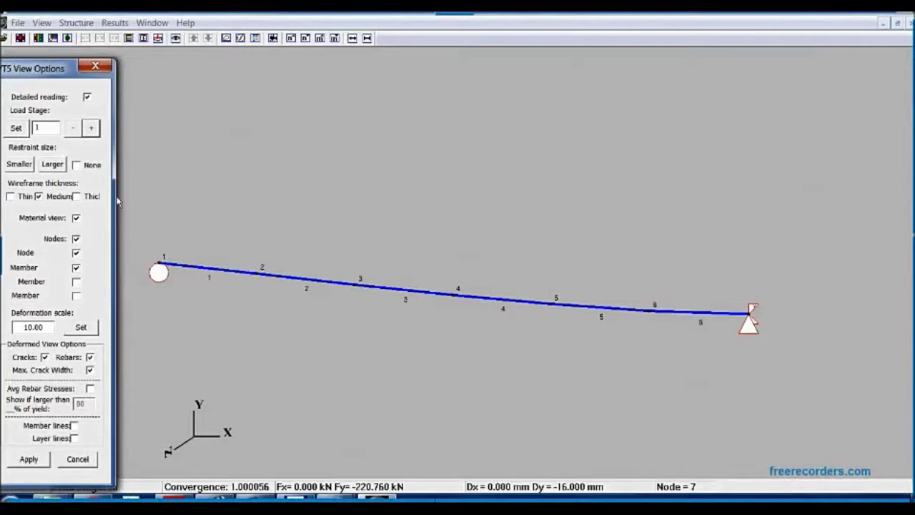
pyautogui.click(43, 134)
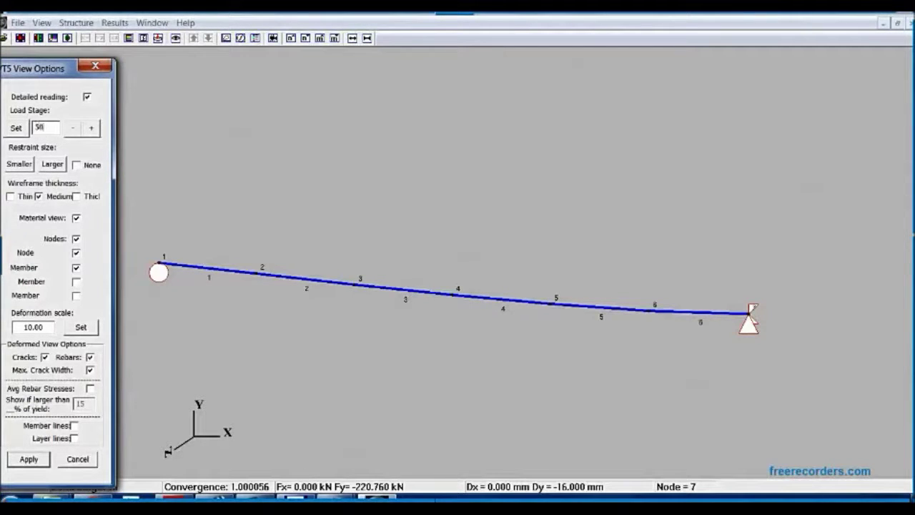
pyautogui.click(27, 135)
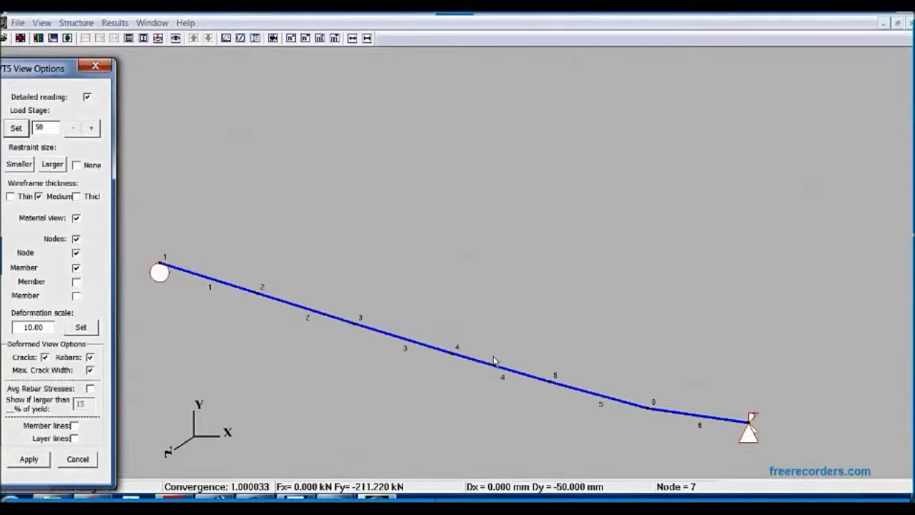
pyautogui.click(50, 131)
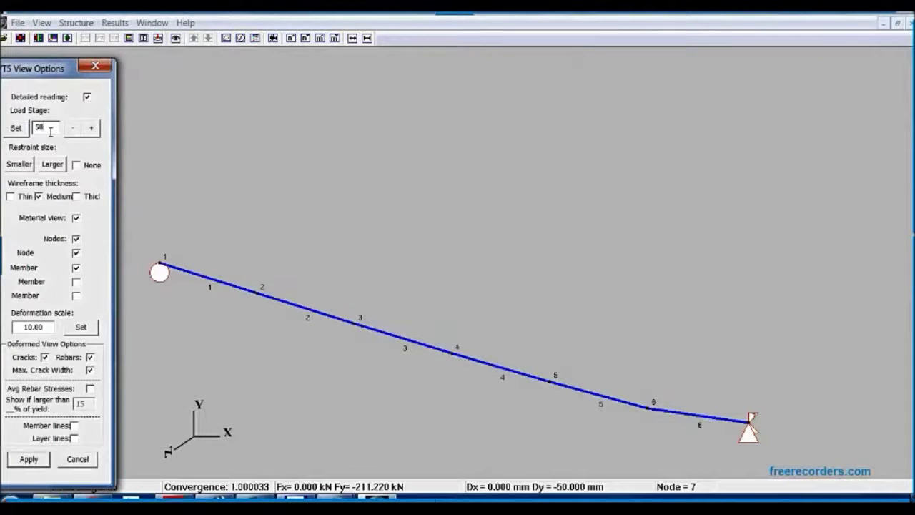
pyautogui.click(26, 133)
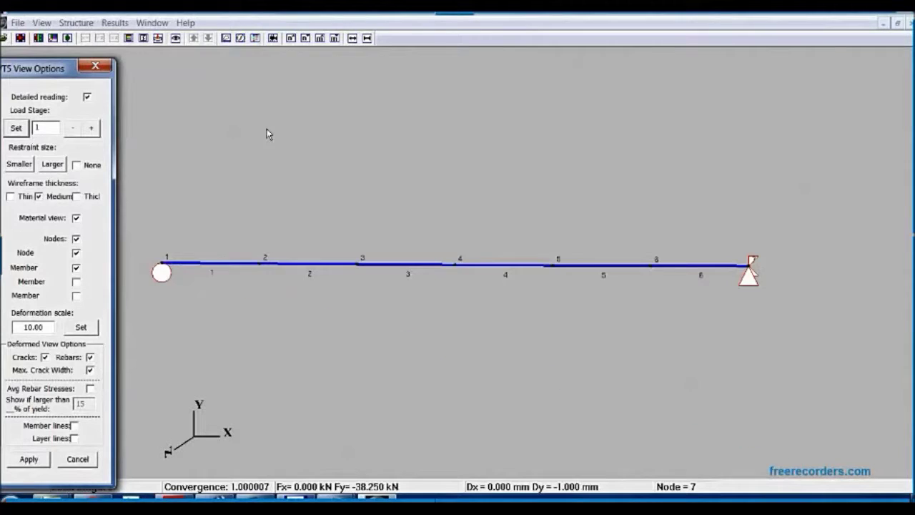
# - Display the beam's deformed view with cracks and advance the load stages to a 32 mm downward displacement at node 7
pyautogui.click(166, 41)
pyautogui.scroll(-2, 335, 310)
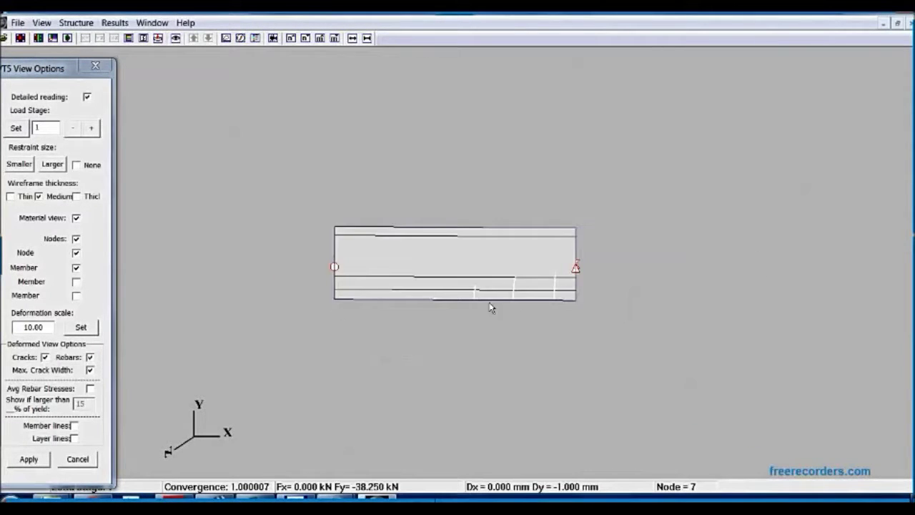
pyautogui.scroll(3, 491, 308)
pyautogui.scroll(-2, 465, 307)
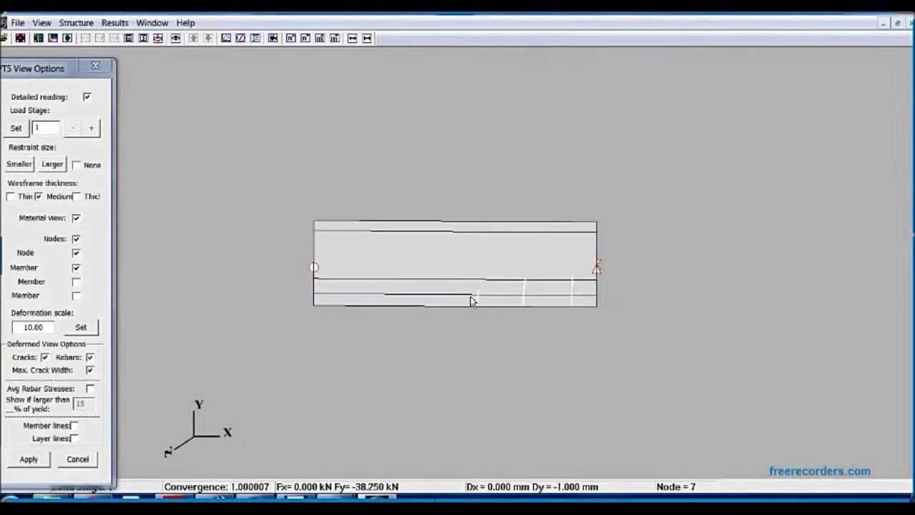
pyautogui.scroll(1, 535, 309)
pyautogui.click(91, 128)
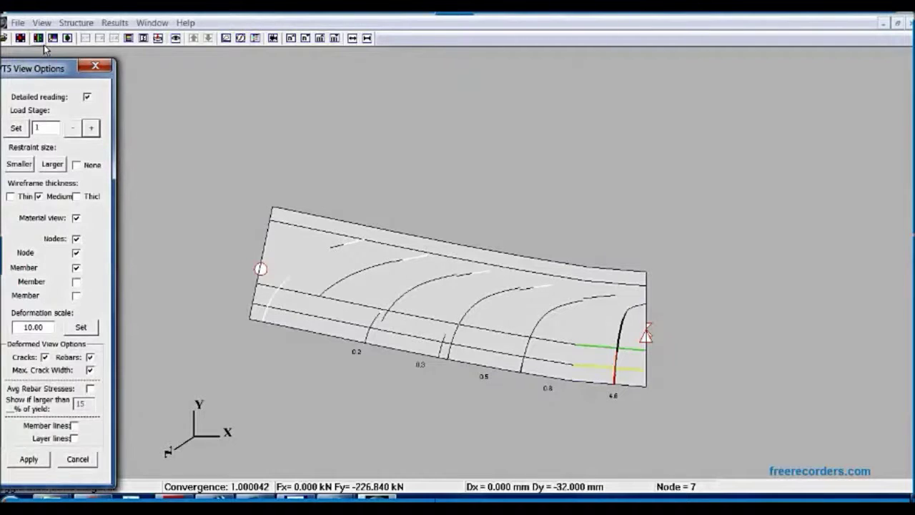
# - Display the layered cross-section of output member 3
pyautogui.click(140, 41)
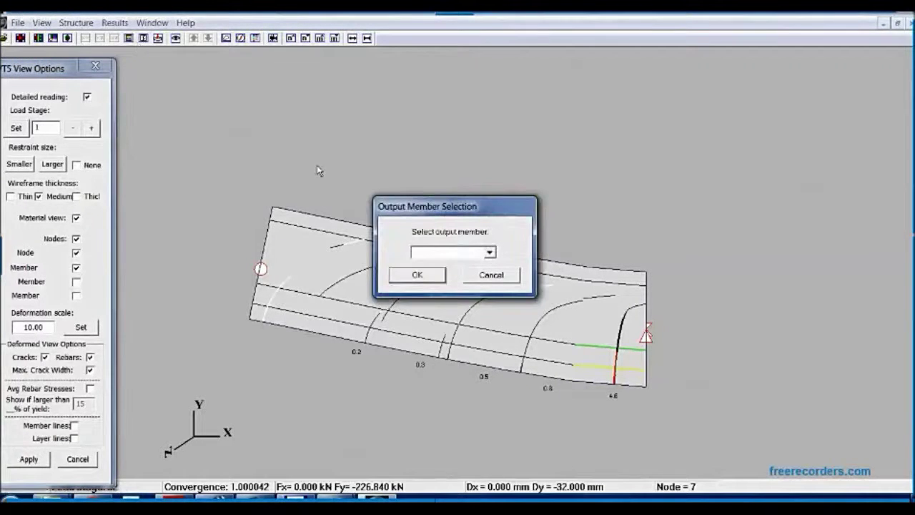
pyautogui.click(426, 255)
pyautogui.click(427, 256)
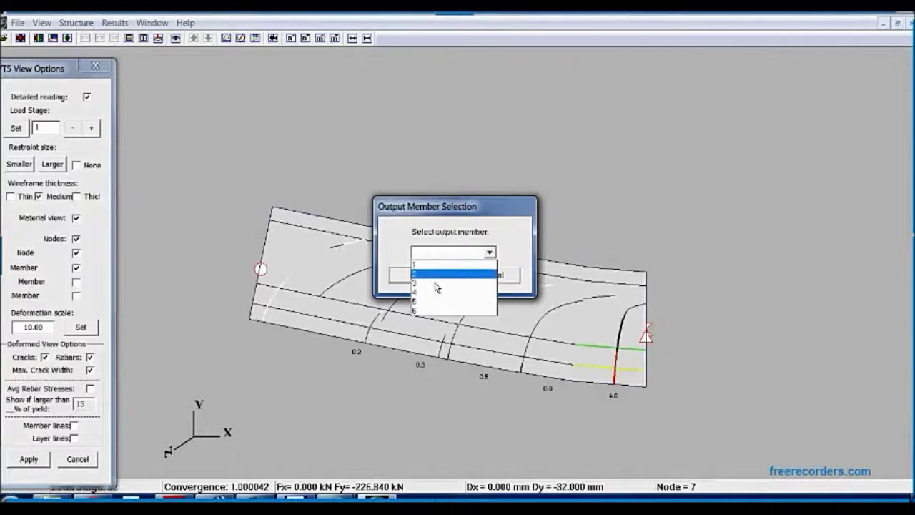
pyautogui.click(433, 286)
pyautogui.click(427, 278)
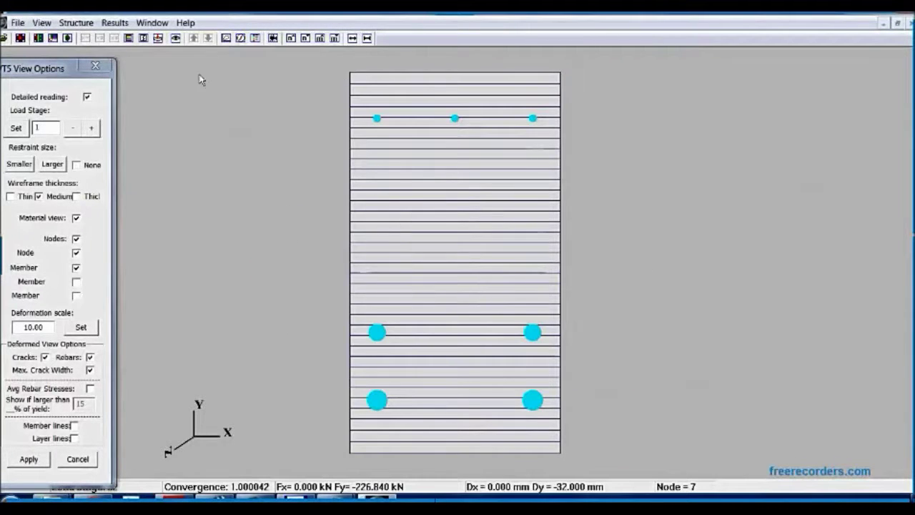
# - Display the detailed crack view for member 4
pyautogui.click(143, 38)
pyautogui.click(432, 259)
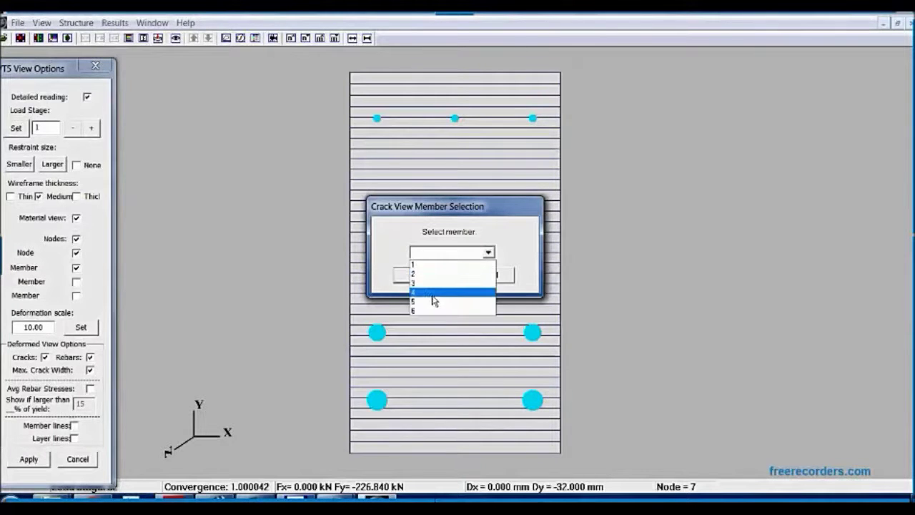
pyautogui.click(420, 295)
pyautogui.click(422, 275)
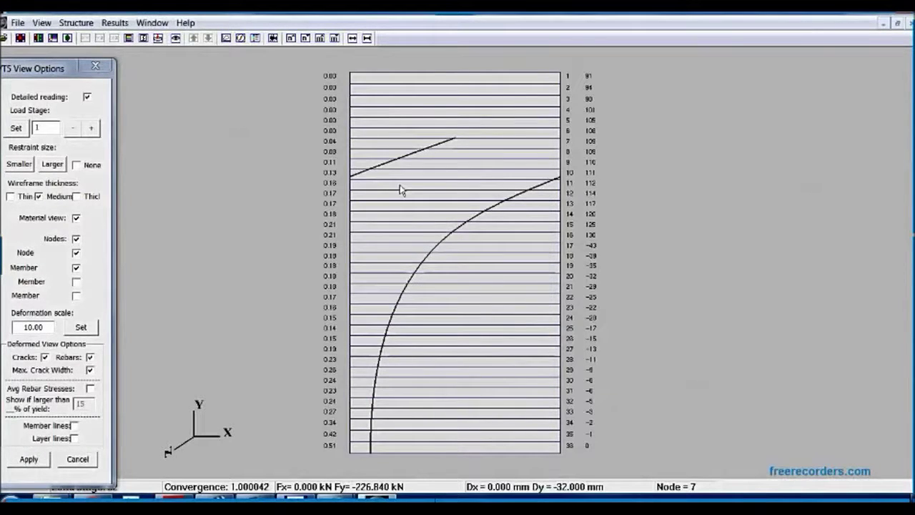
# - Advance the member 4 crack view through the load stages to a 45 mm downward displacement at node 7
pyautogui.click(92, 129)
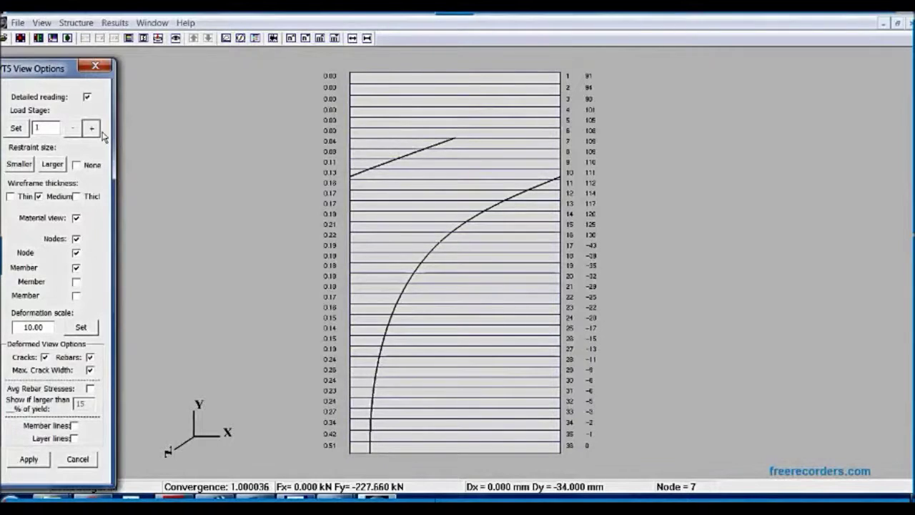
pyautogui.click(101, 131)
pyautogui.click(99, 131)
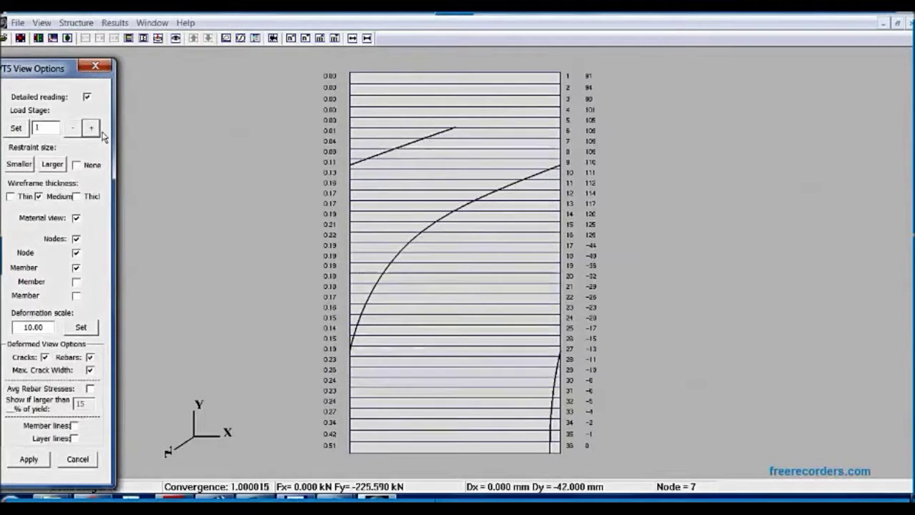
pyautogui.click(99, 131)
pyautogui.click(99, 130)
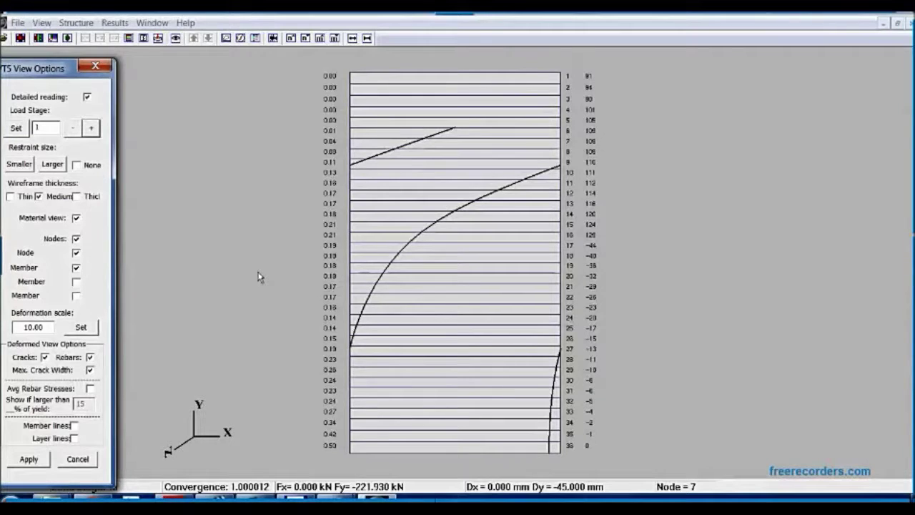
# - Open the result data and plotting window, and switch to Excel to review the load-deflection charts on the Plots sheet
pyautogui.click(228, 42)
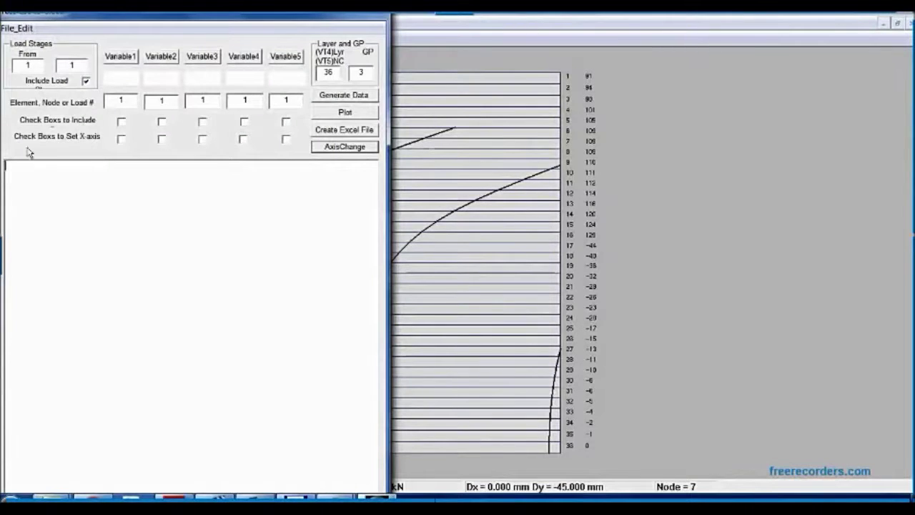
pyautogui.click(322, 114)
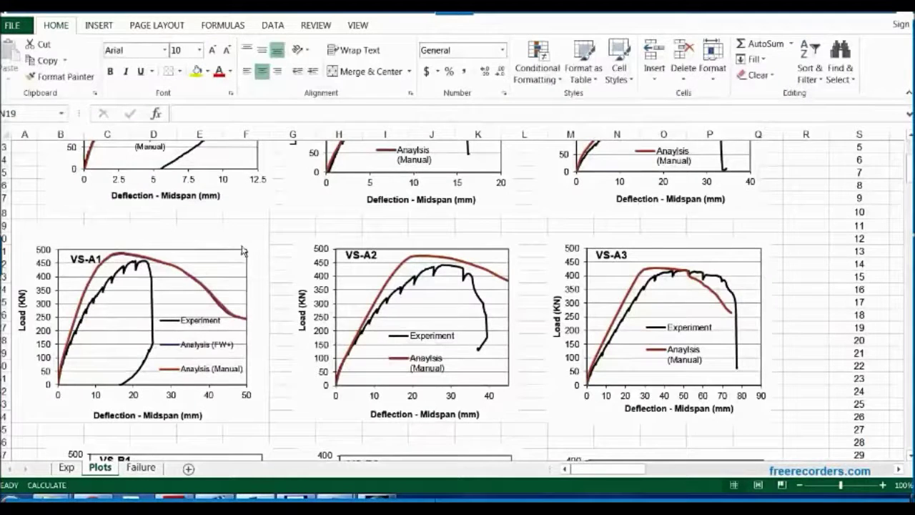
pyautogui.scroll(-3, 257, 239)
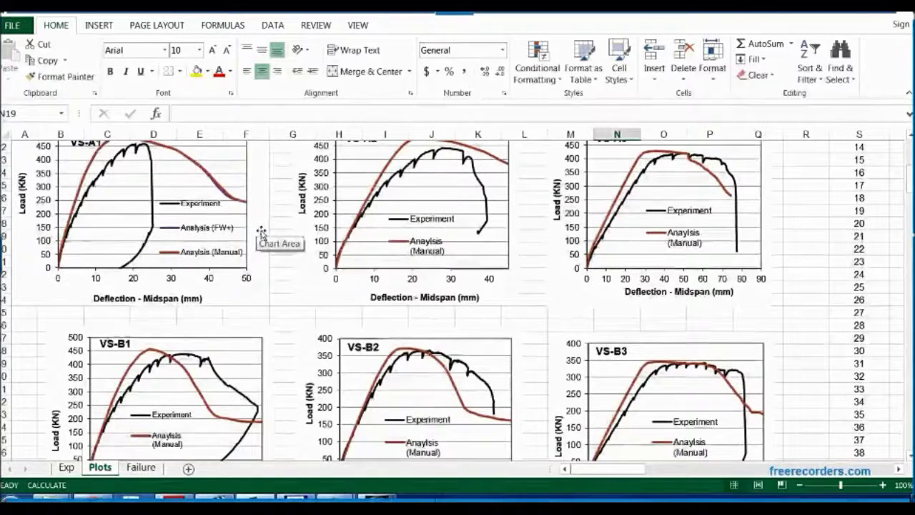